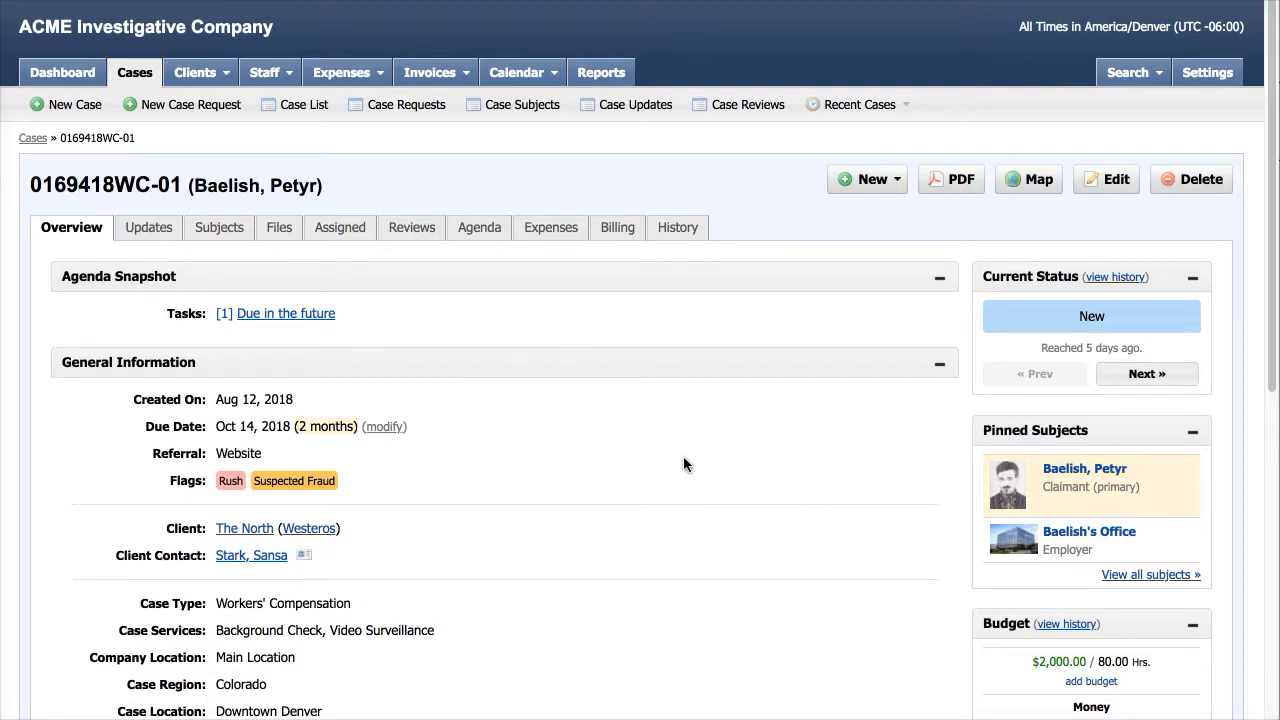
Step: Review the case's general information, including its services and region
scroll(684, 463, down, 5)
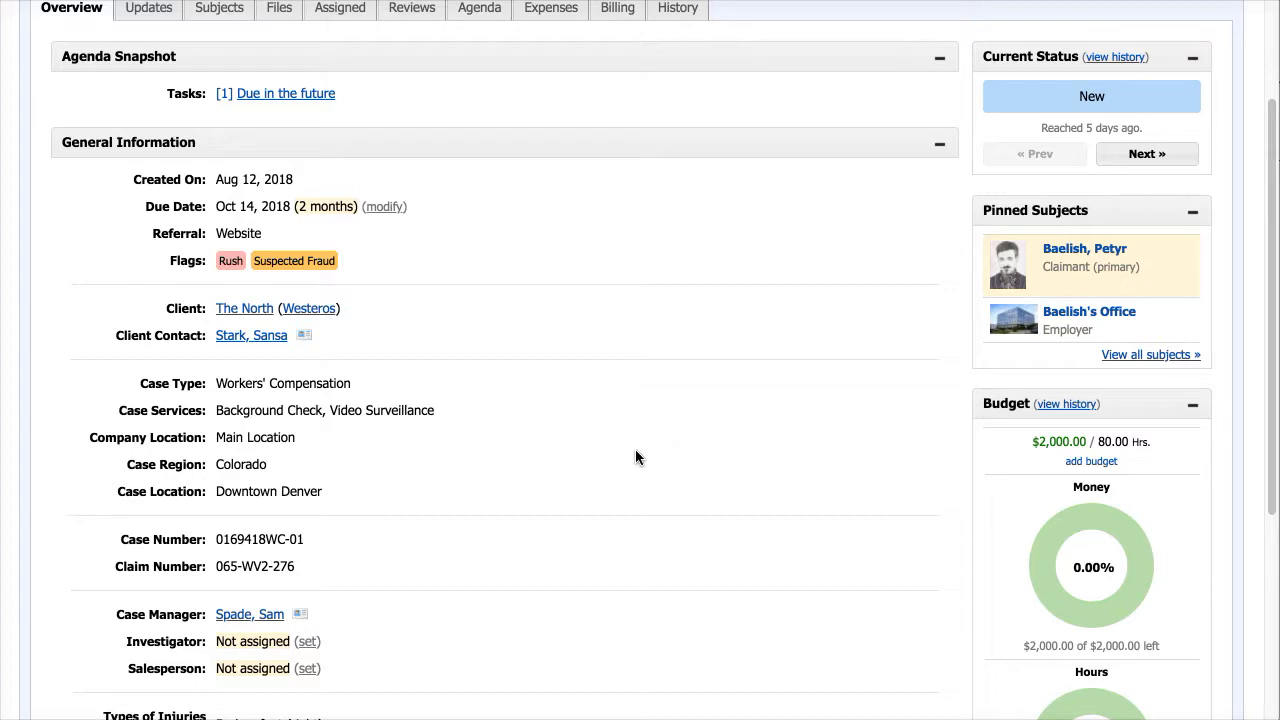
drag(216, 410, 437, 412)
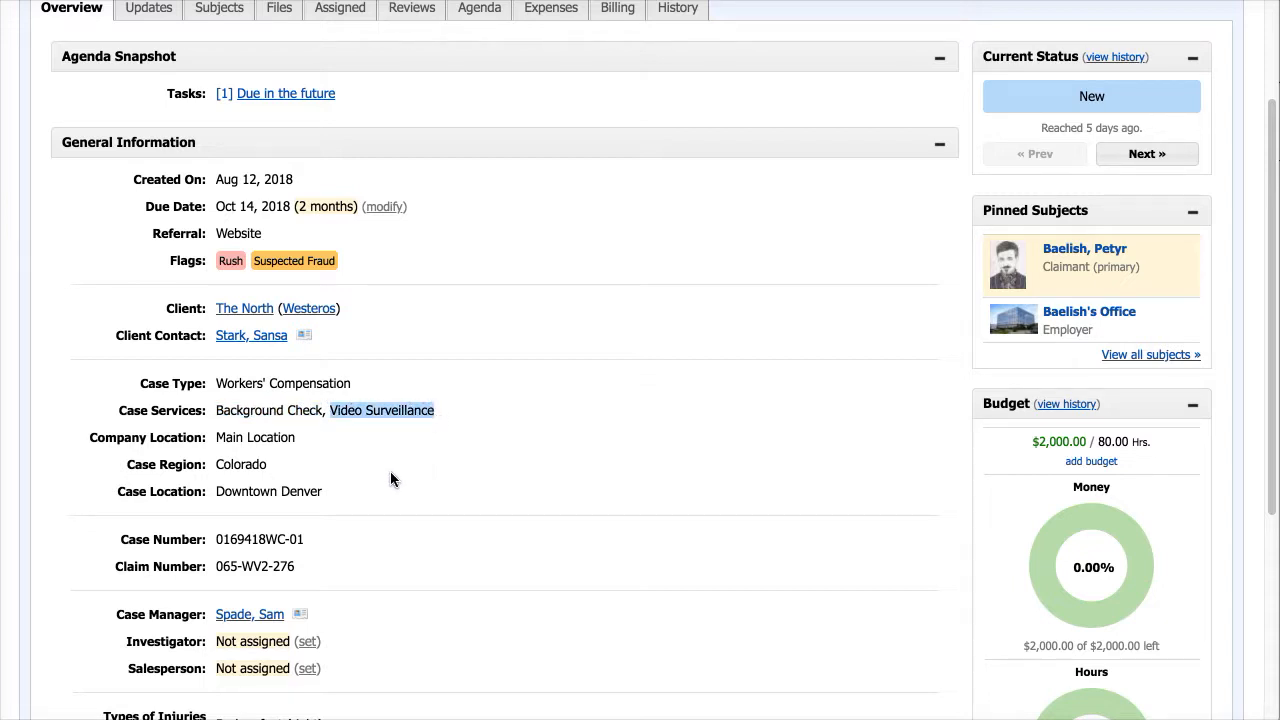
drag(216, 464, 268, 465)
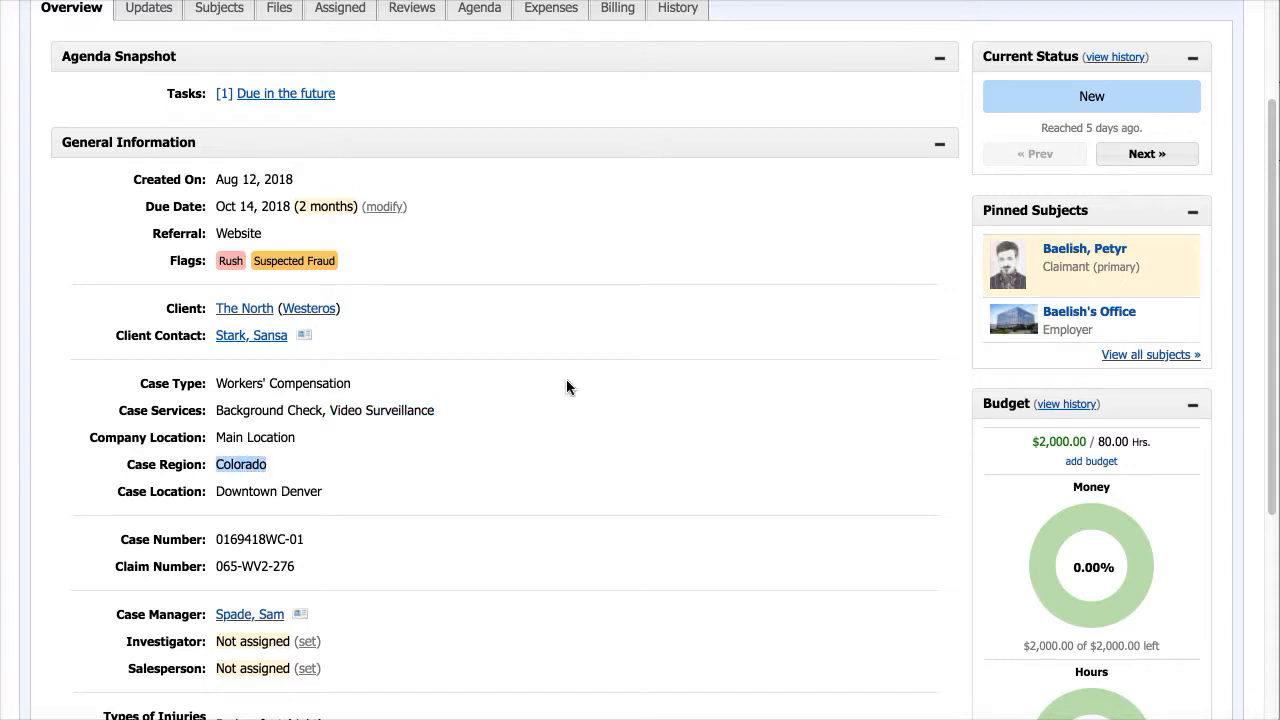
scroll(568, 380, down, 1)
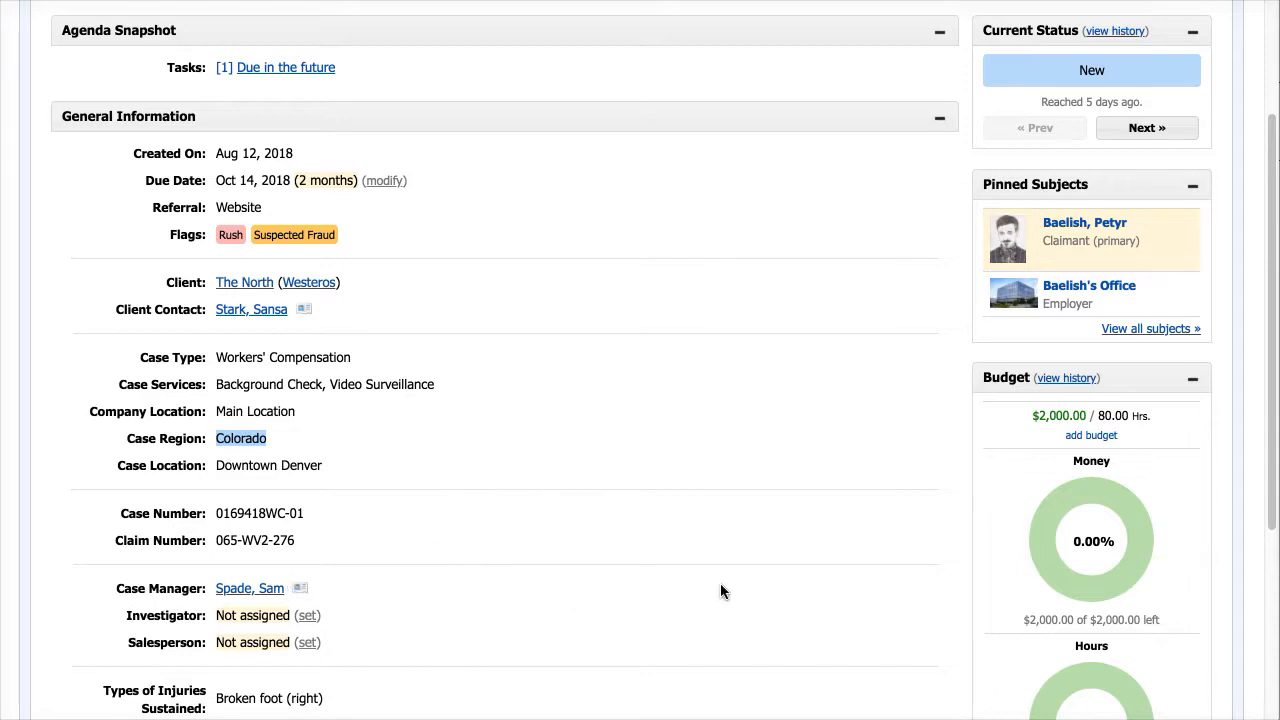
scroll(720, 583, up, 5)
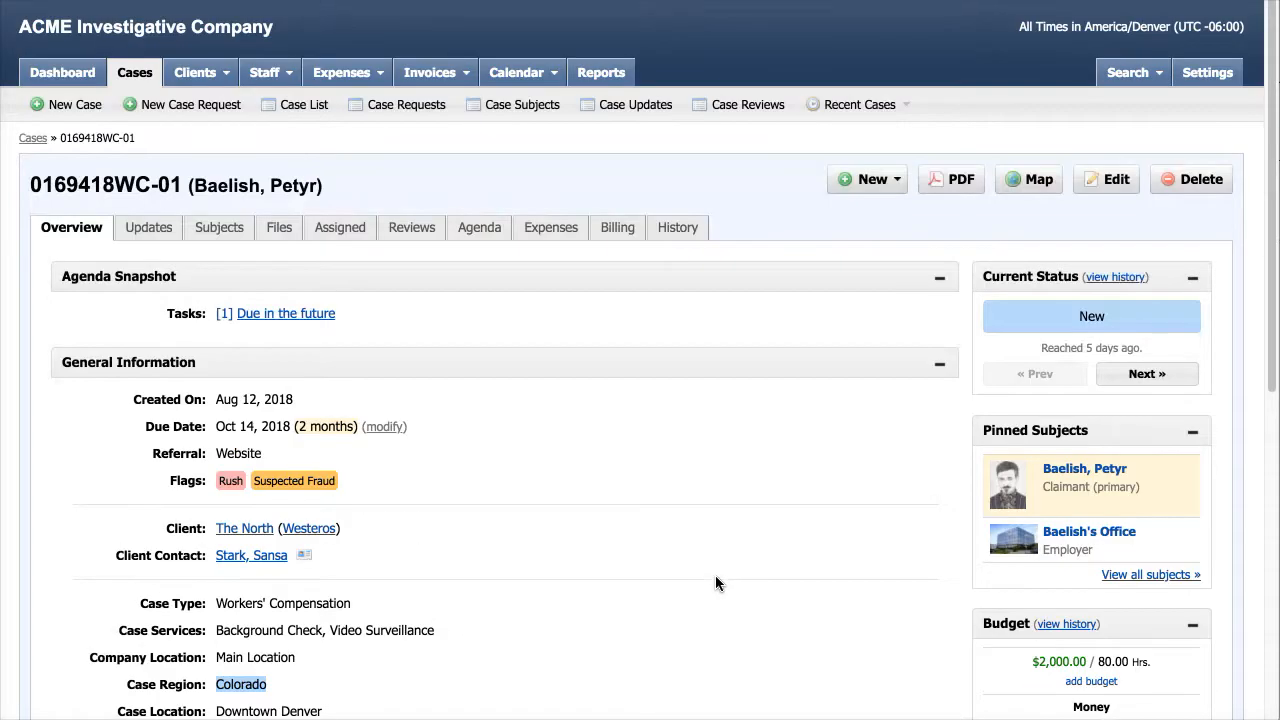
Step: View the pinned claimant and employer subject records, returning to the case overview after each
click(1082, 472)
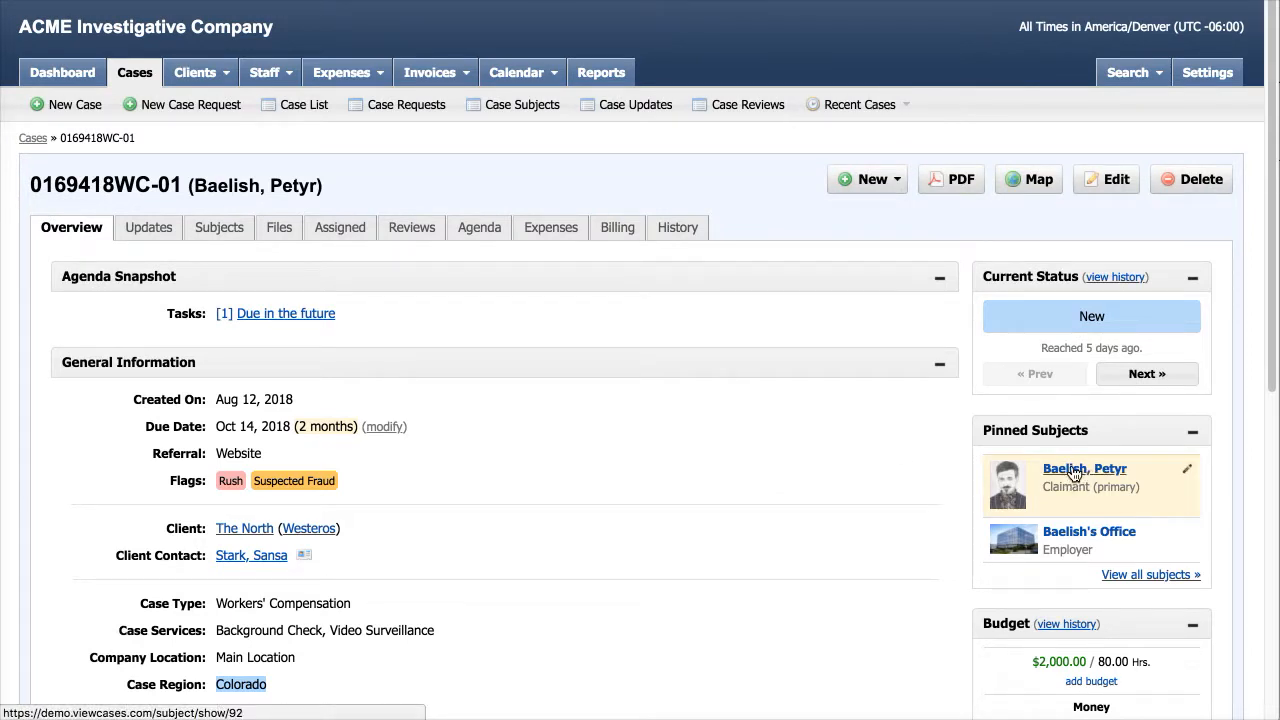
scroll(458, 345, down, 1)
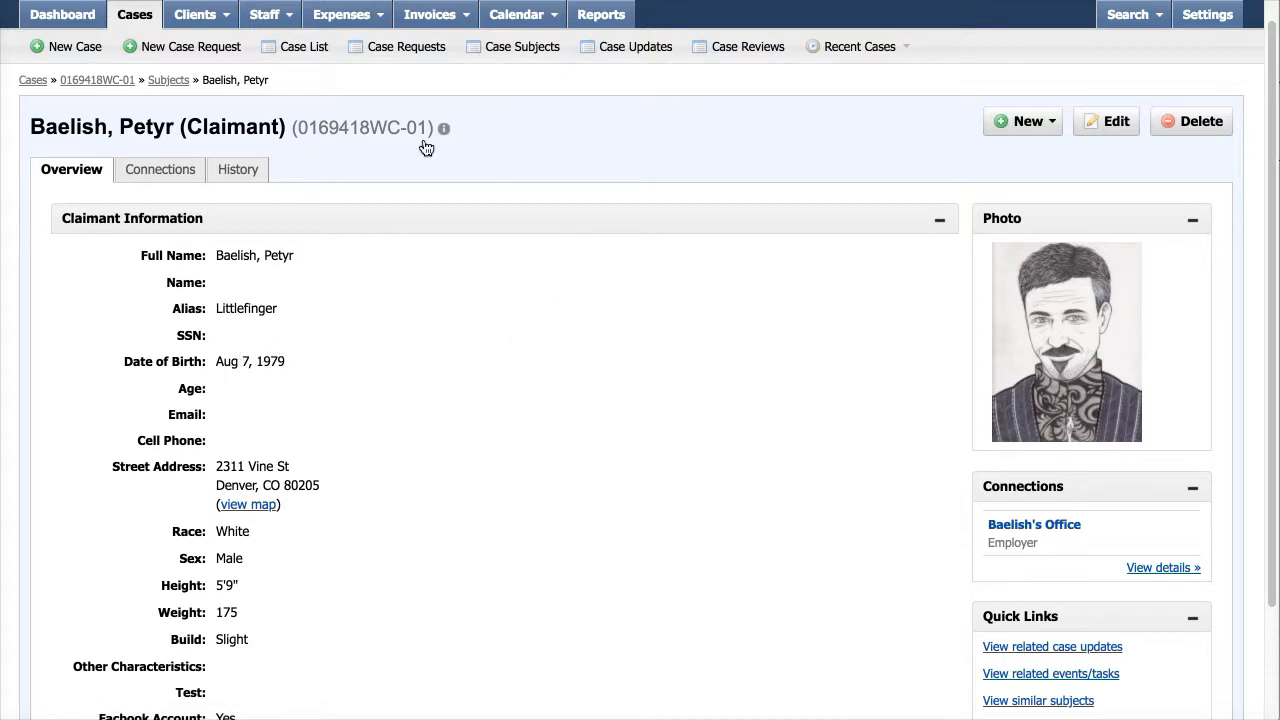
click(101, 82)
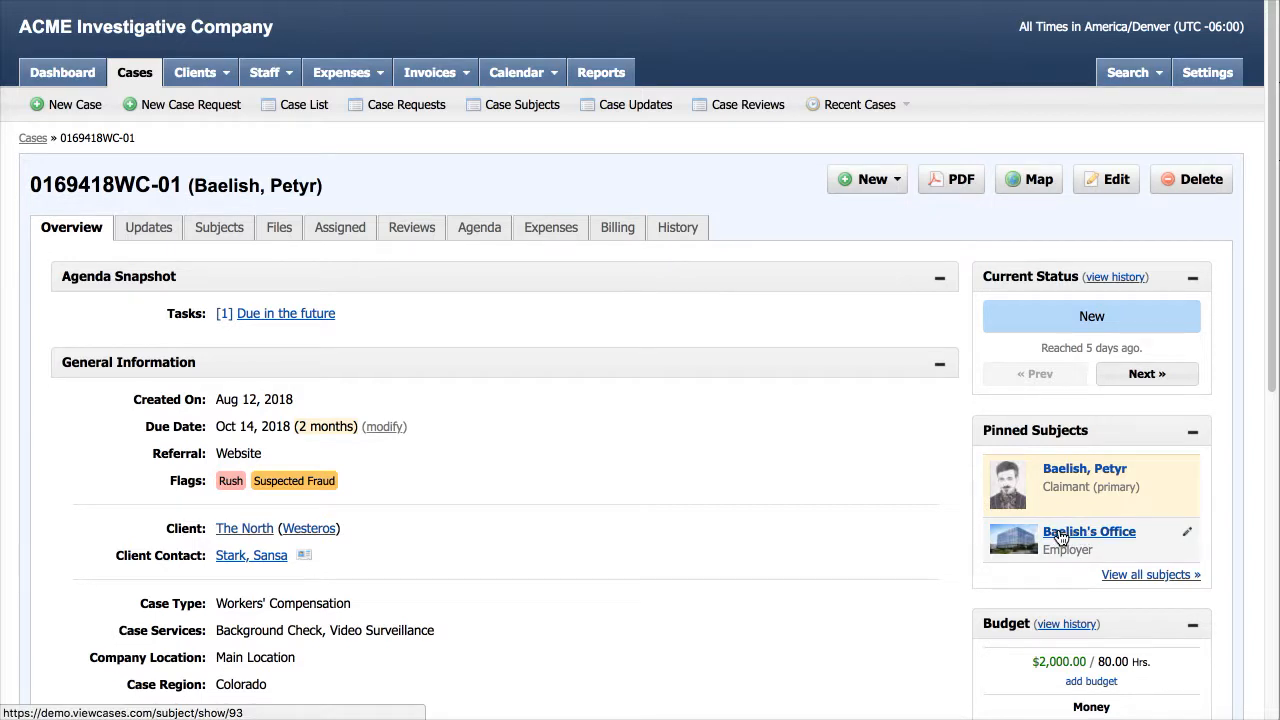
click(1094, 538)
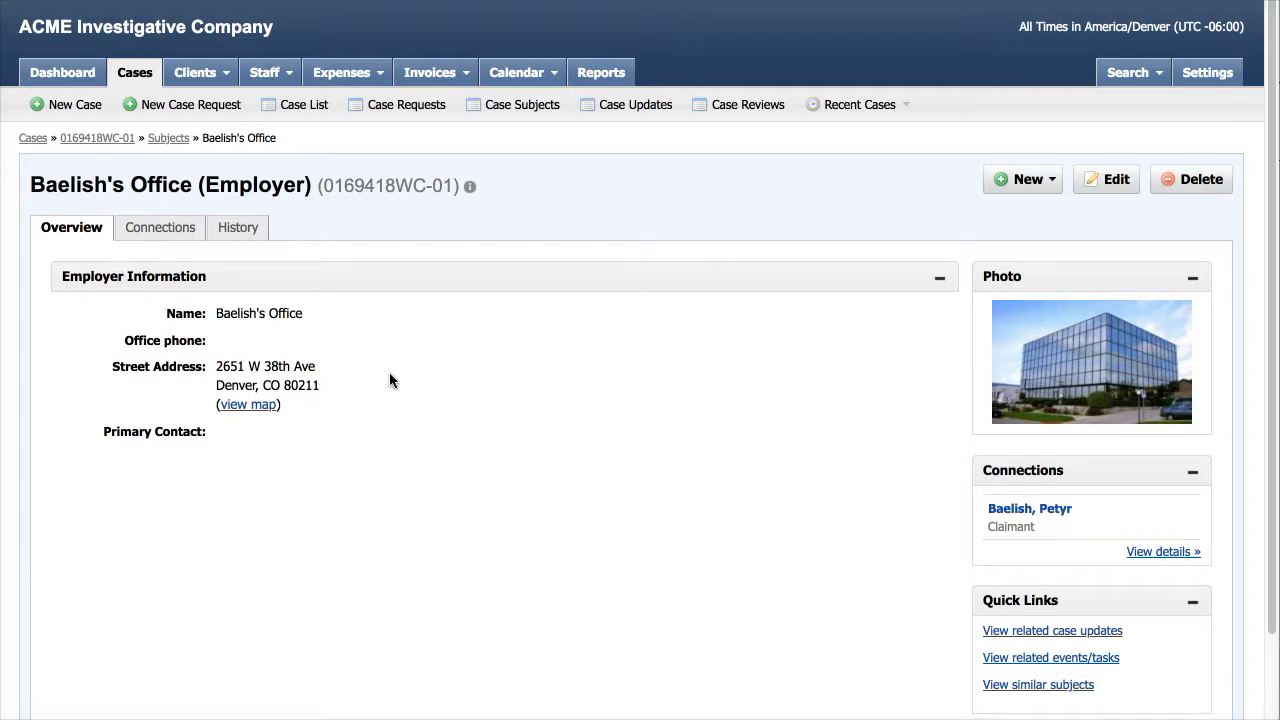
click(106, 139)
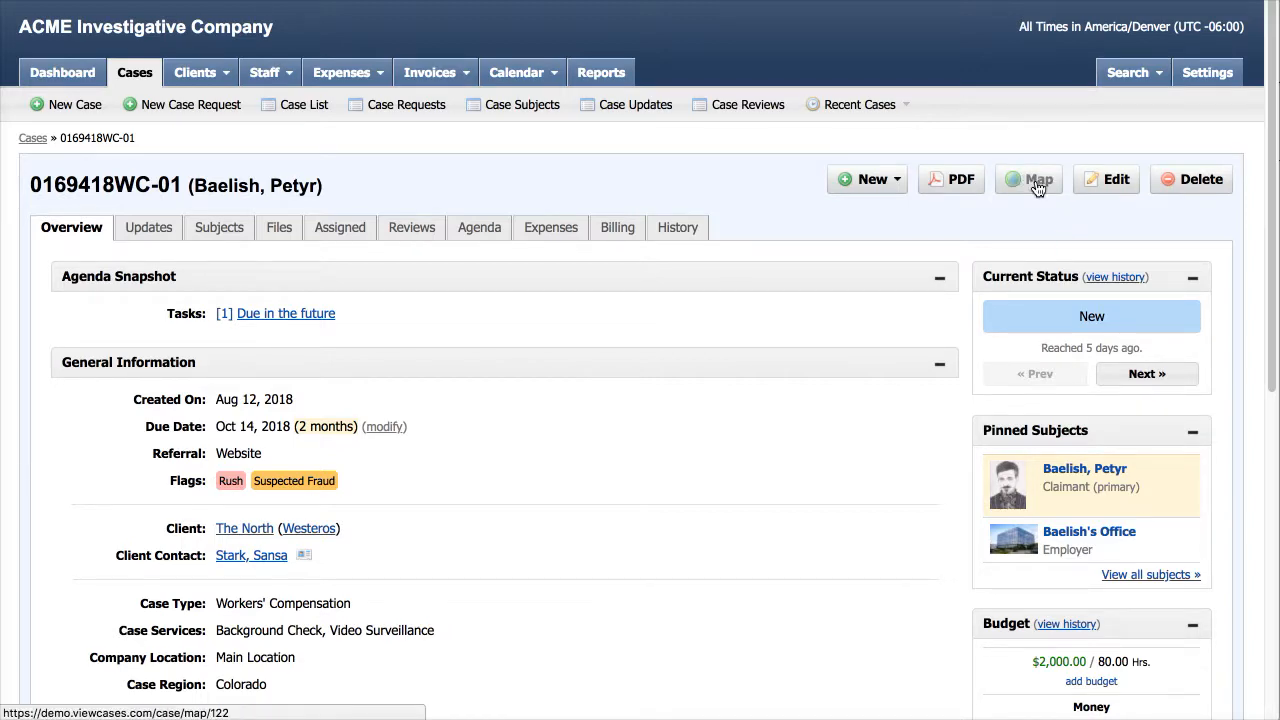
Step: Open the case map, widen it to cover more investigators, and show investigator distances from the claimant's address
click(1037, 185)
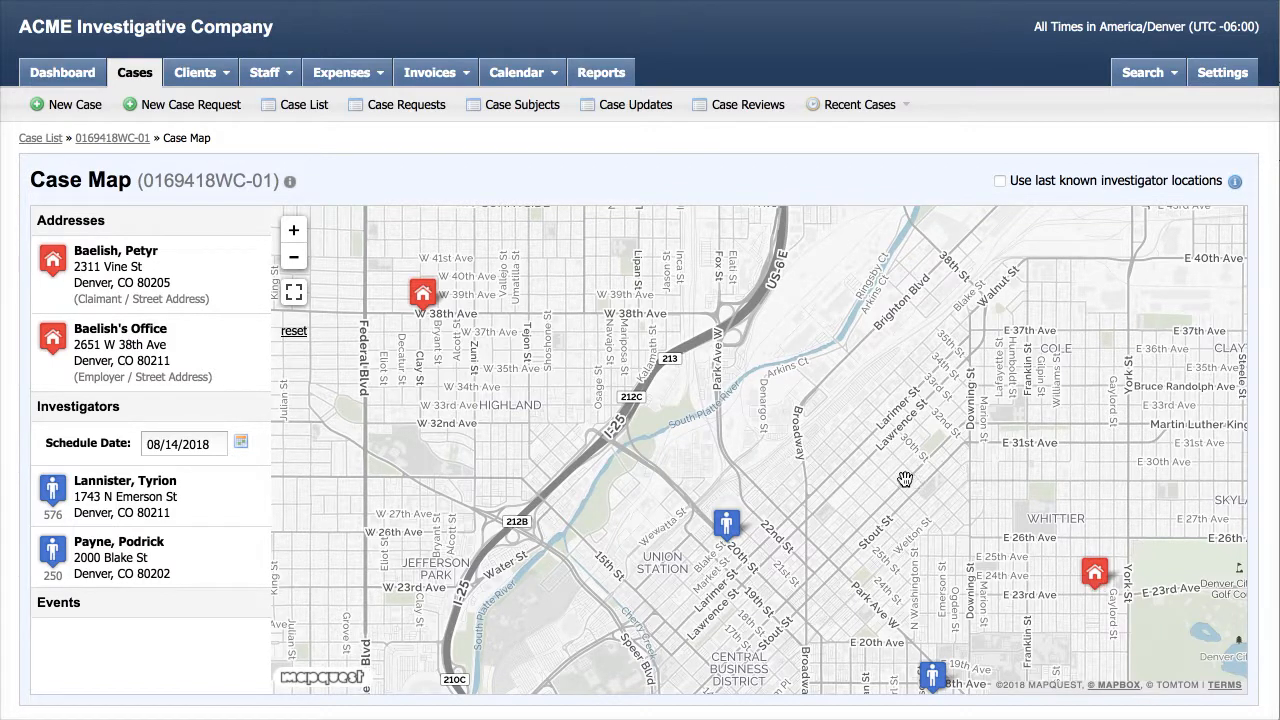
scroll(890, 480, down, 1)
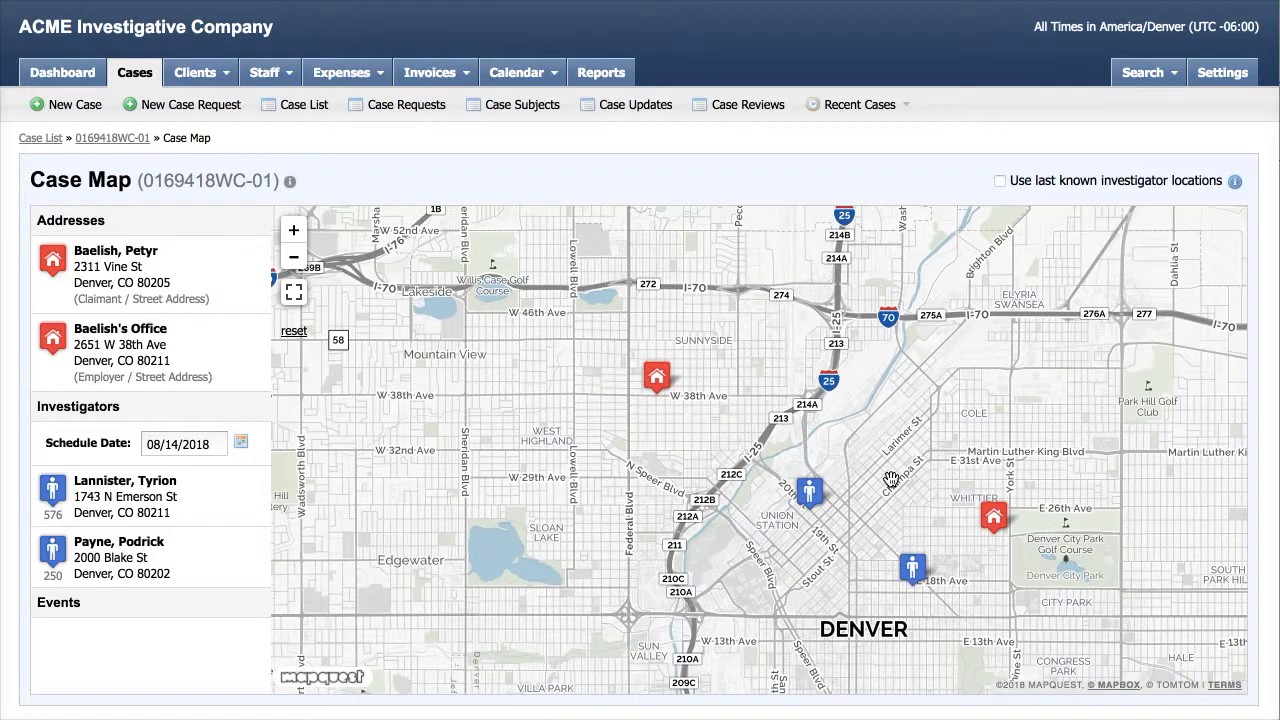
scroll(890, 480, down, 1)
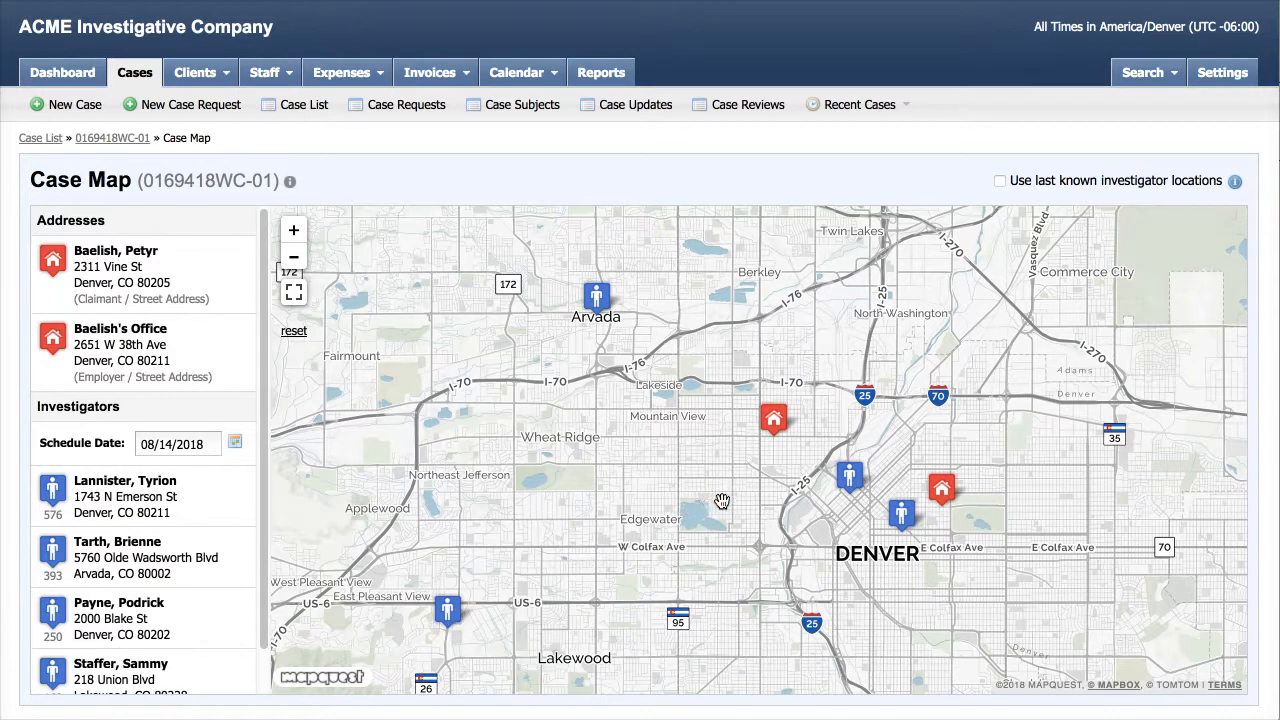
drag(838, 400, 744, 364)
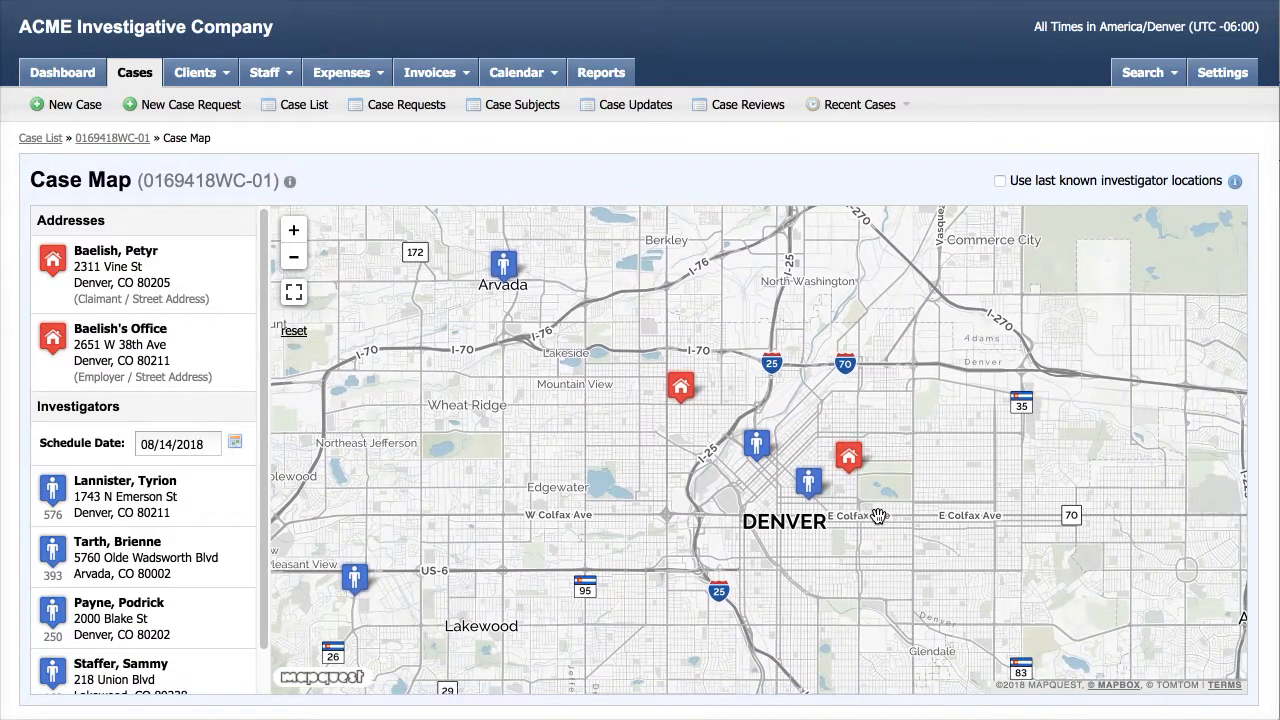
click(848, 455)
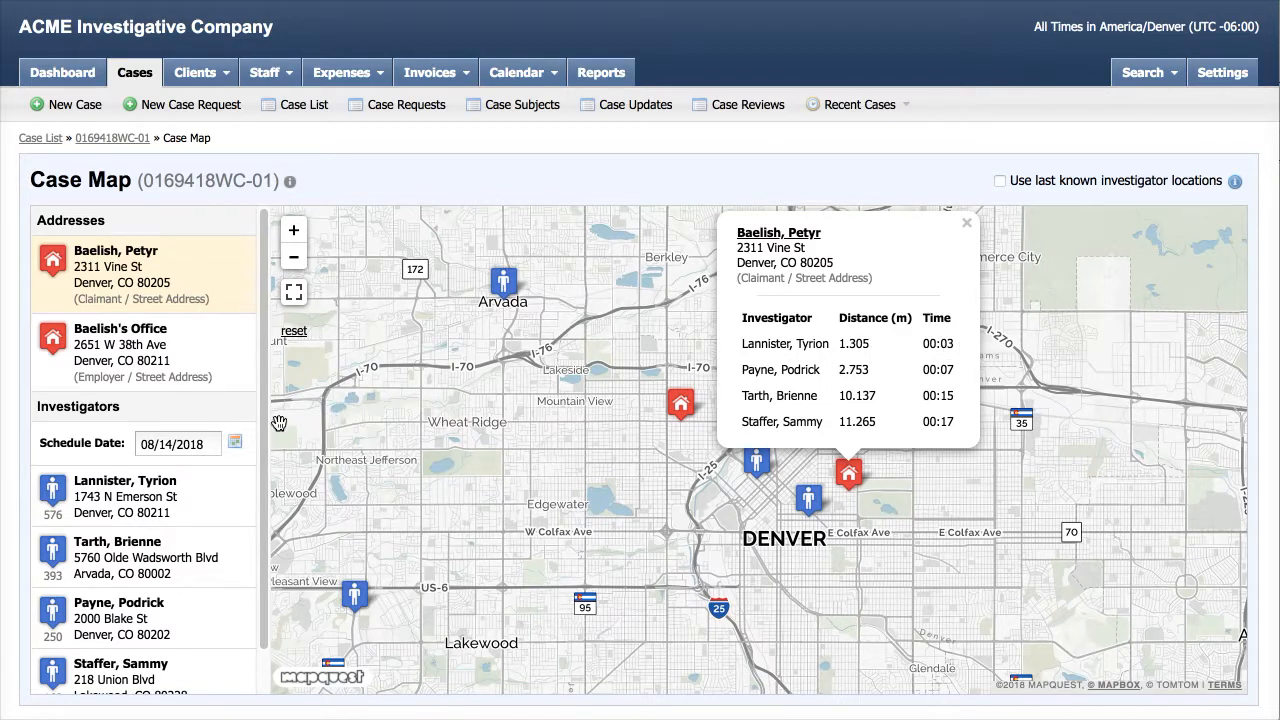
Step: Start an event for the 576-point investigator and assign them to the case as primary Investigator, with the assignment notification turned off
scroll(265, 430, down, 1)
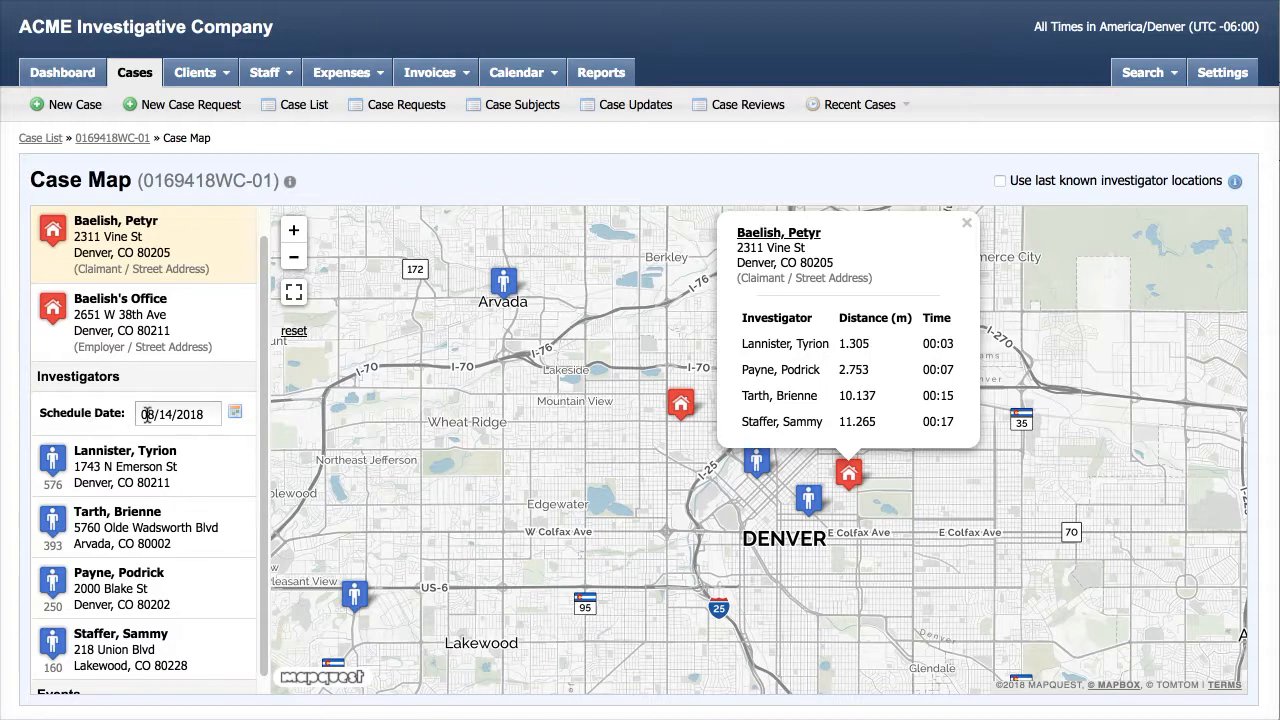
click(128, 468)
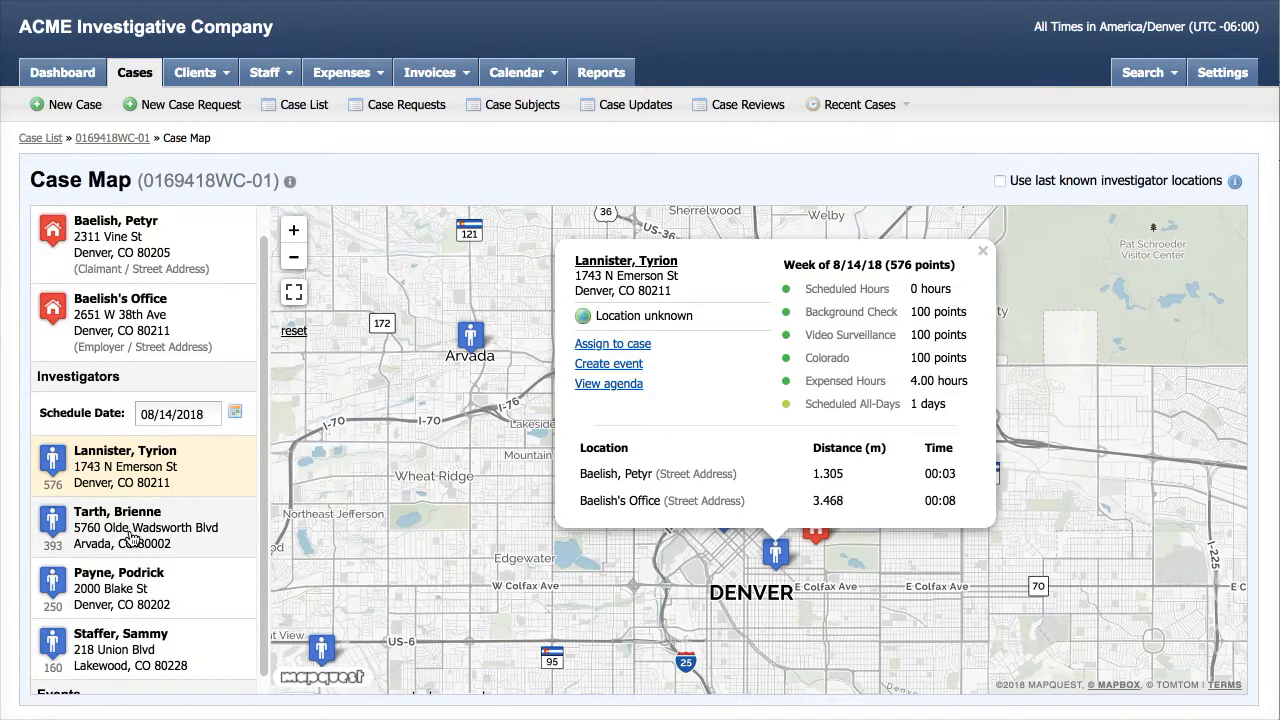
click(600, 366)
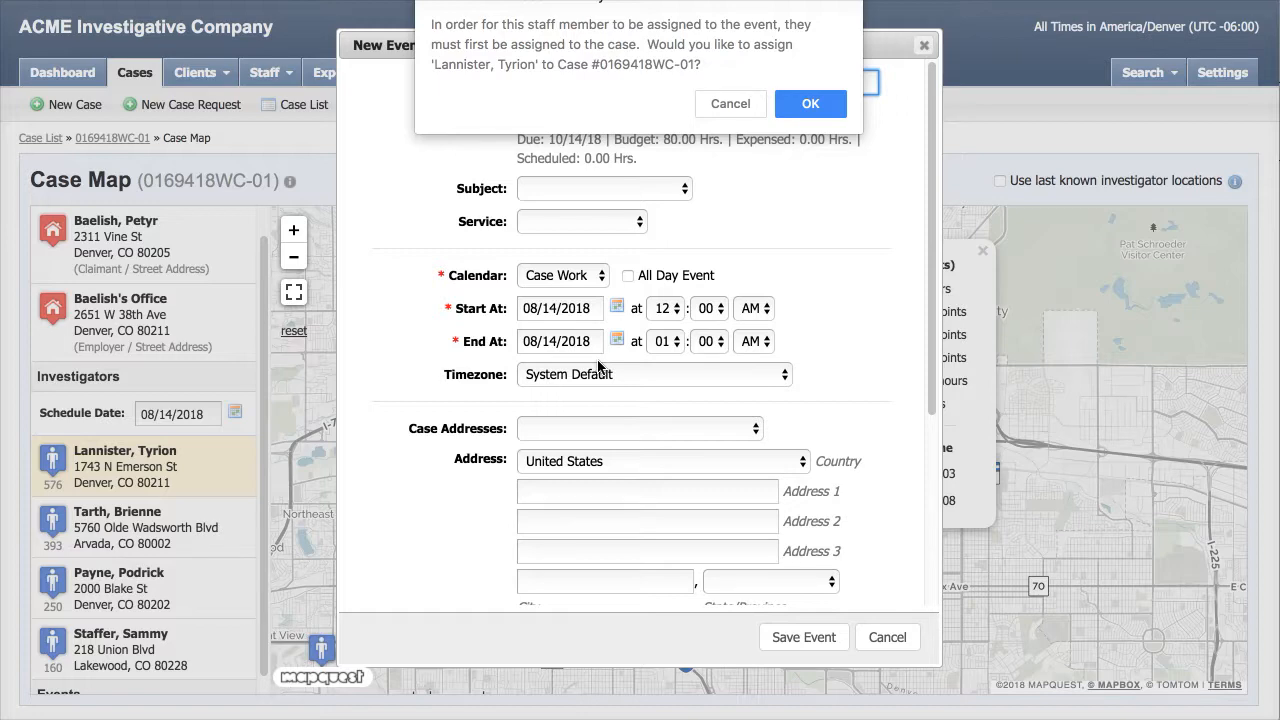
click(806, 105)
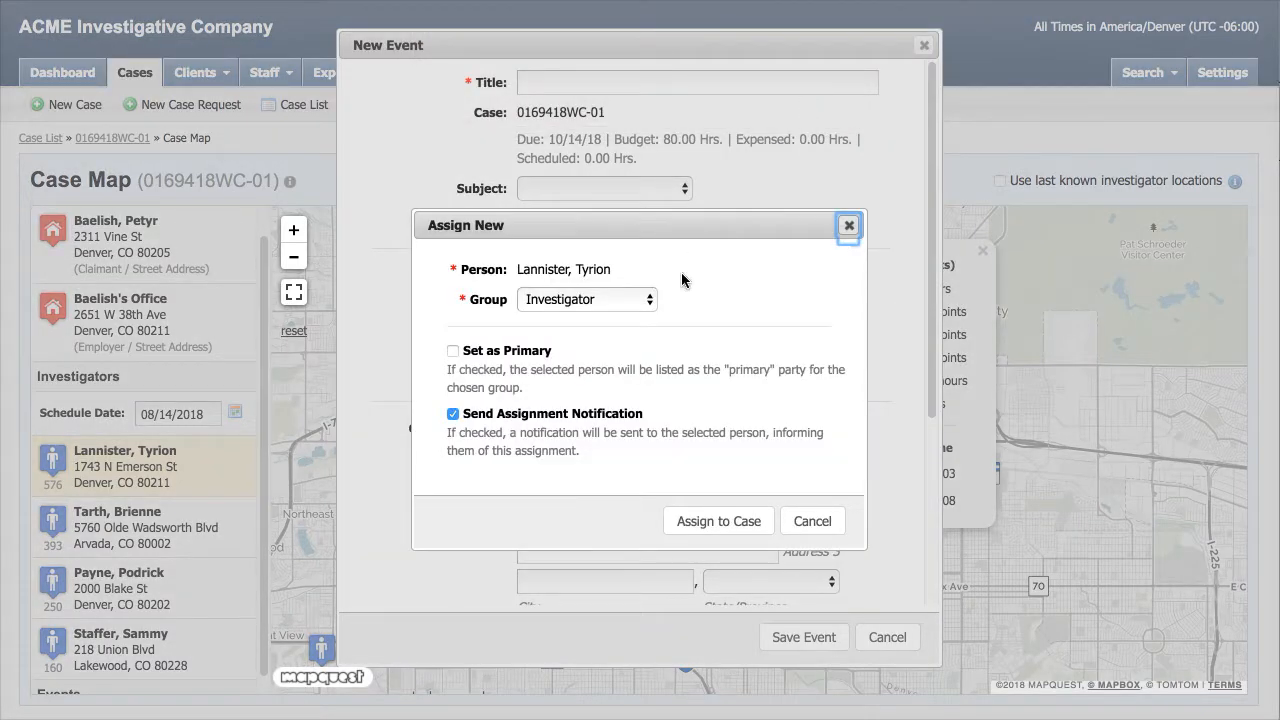
click(453, 351)
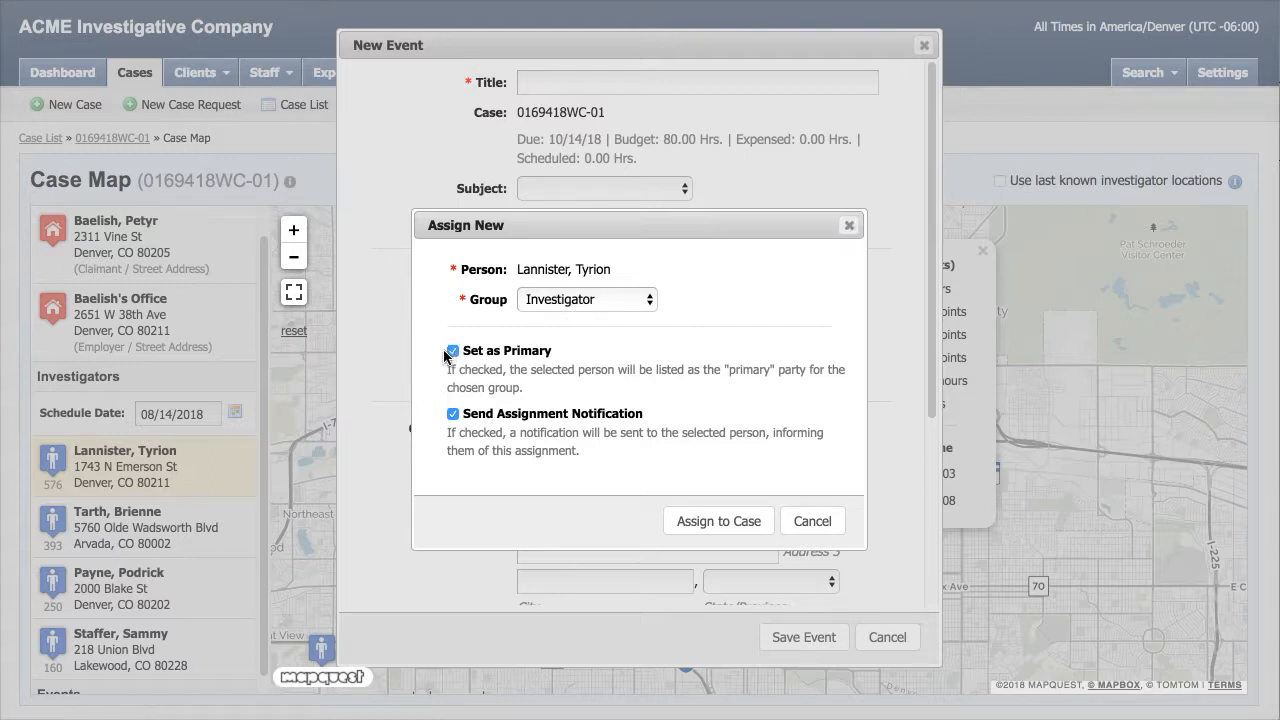
click(453, 414)
click(705, 521)
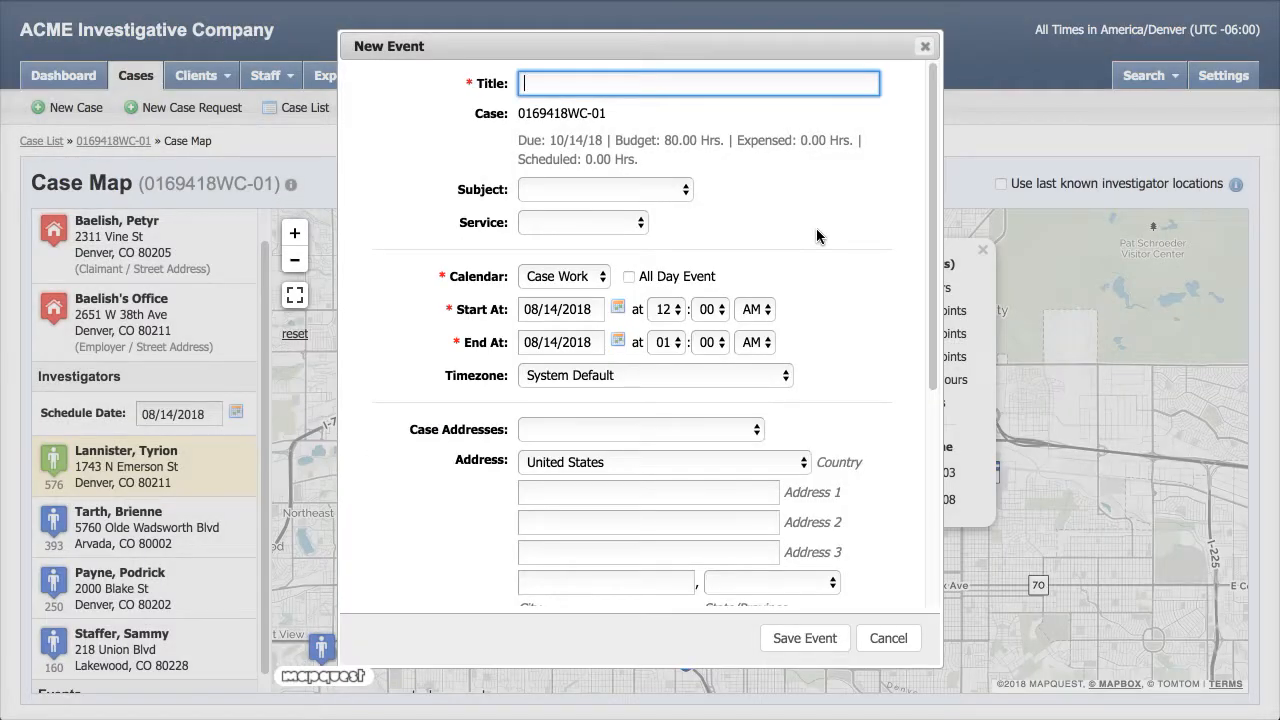
Step: Title the new event "Video Surveillance of" followed by the claimant's full name
text(Video Surveillance of Pe)
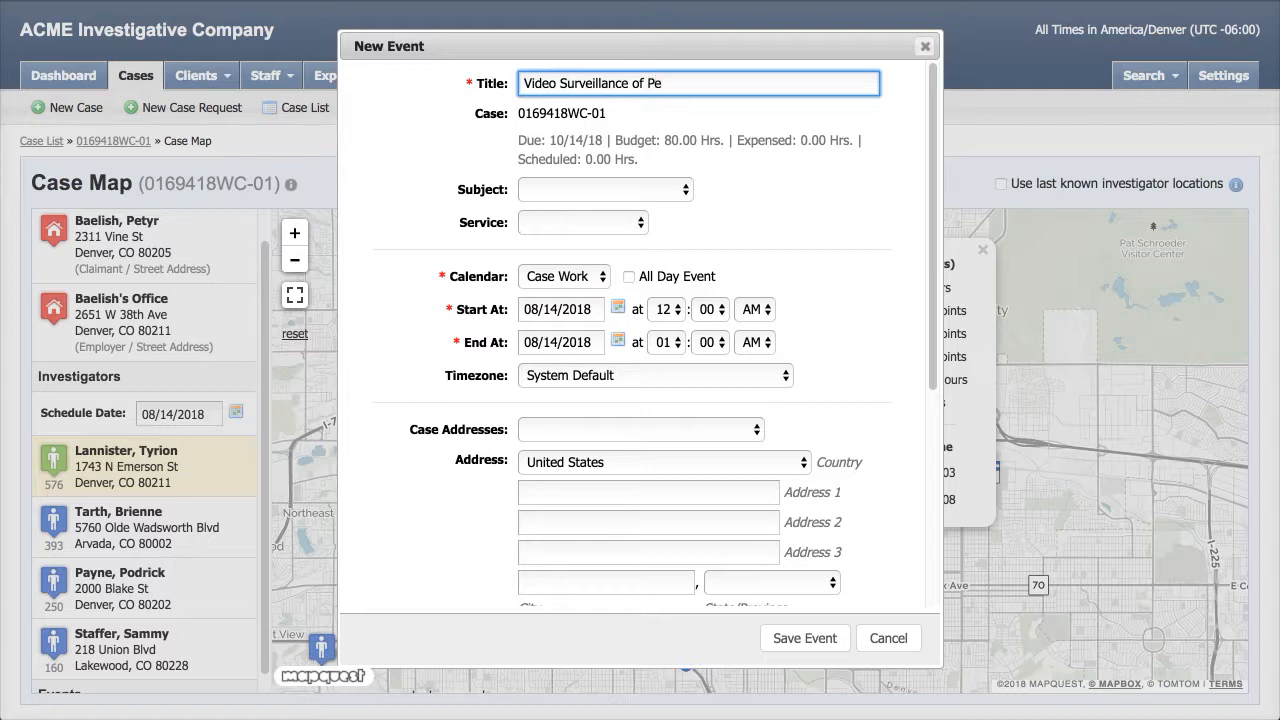
text(tyr Baelish)
click(791, 167)
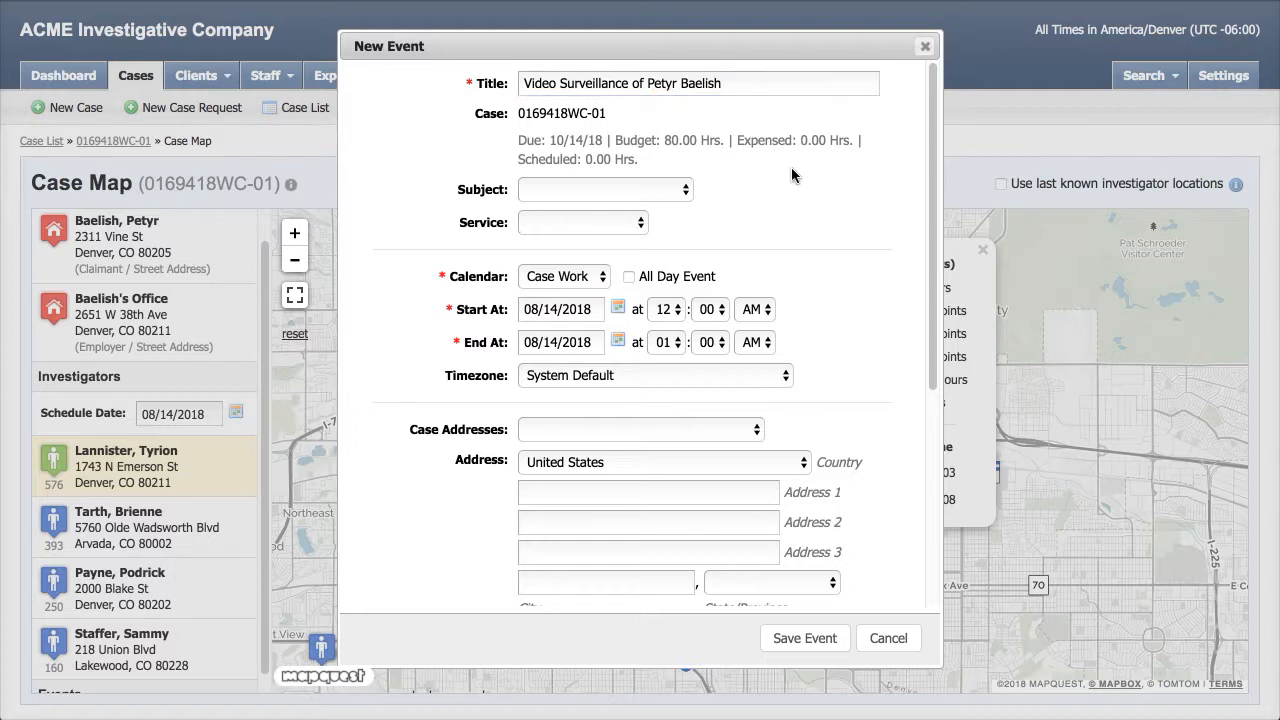
Step: Set the event's subject to the primary claimant and its service to Video Surveillance
click(665, 190)
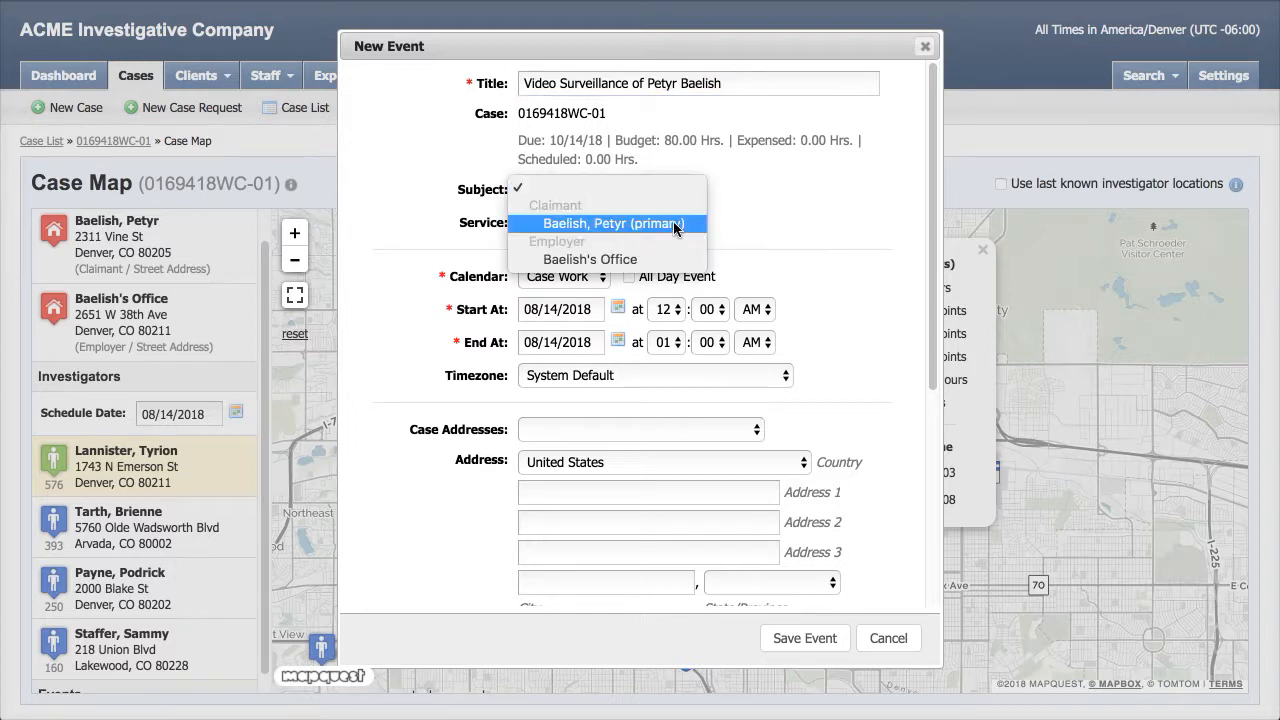
click(675, 224)
click(640, 222)
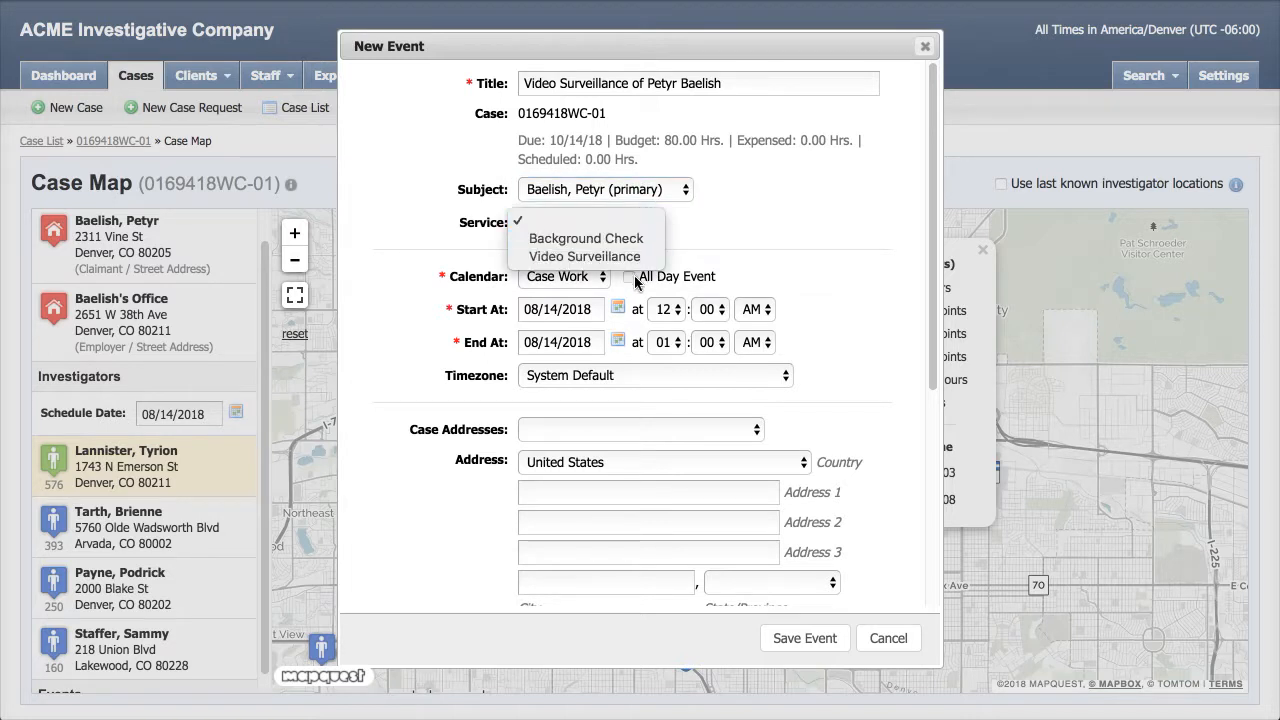
click(625, 257)
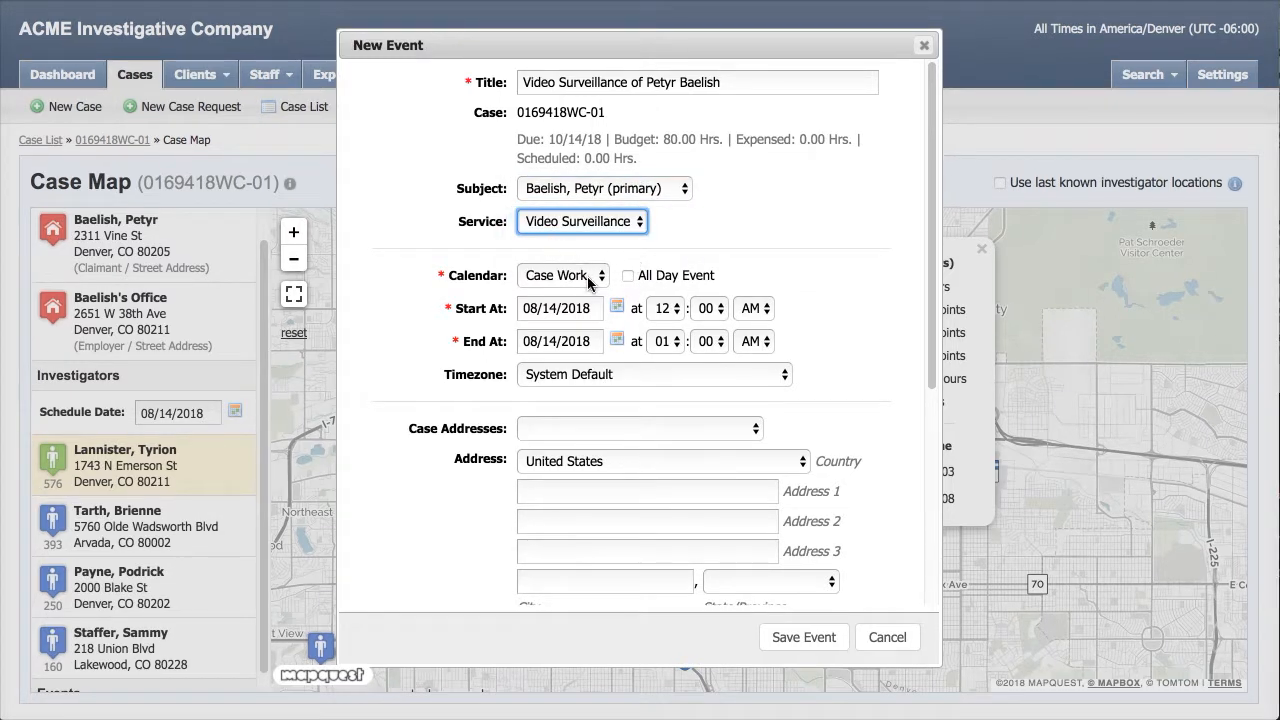
Step: Put the event on the Surveillance calendar, running from 12:00 PM to 01:00 PM on 08/14/2018
click(587, 276)
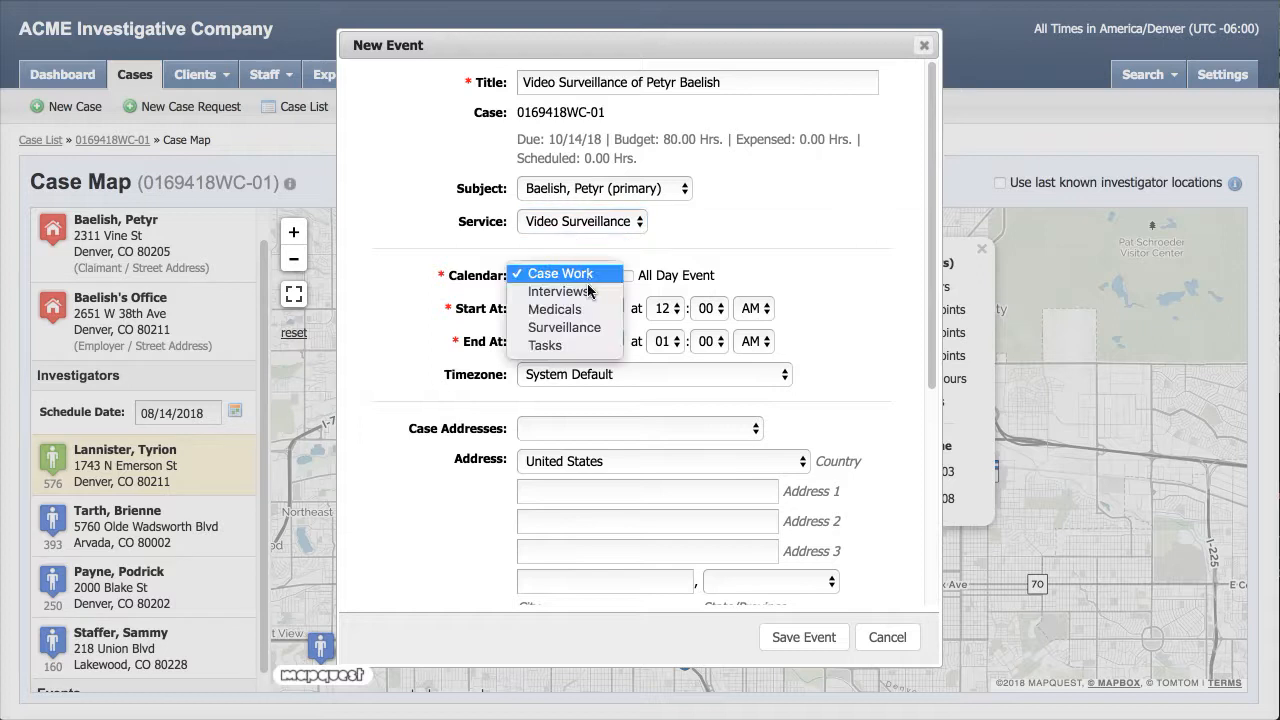
click(619, 329)
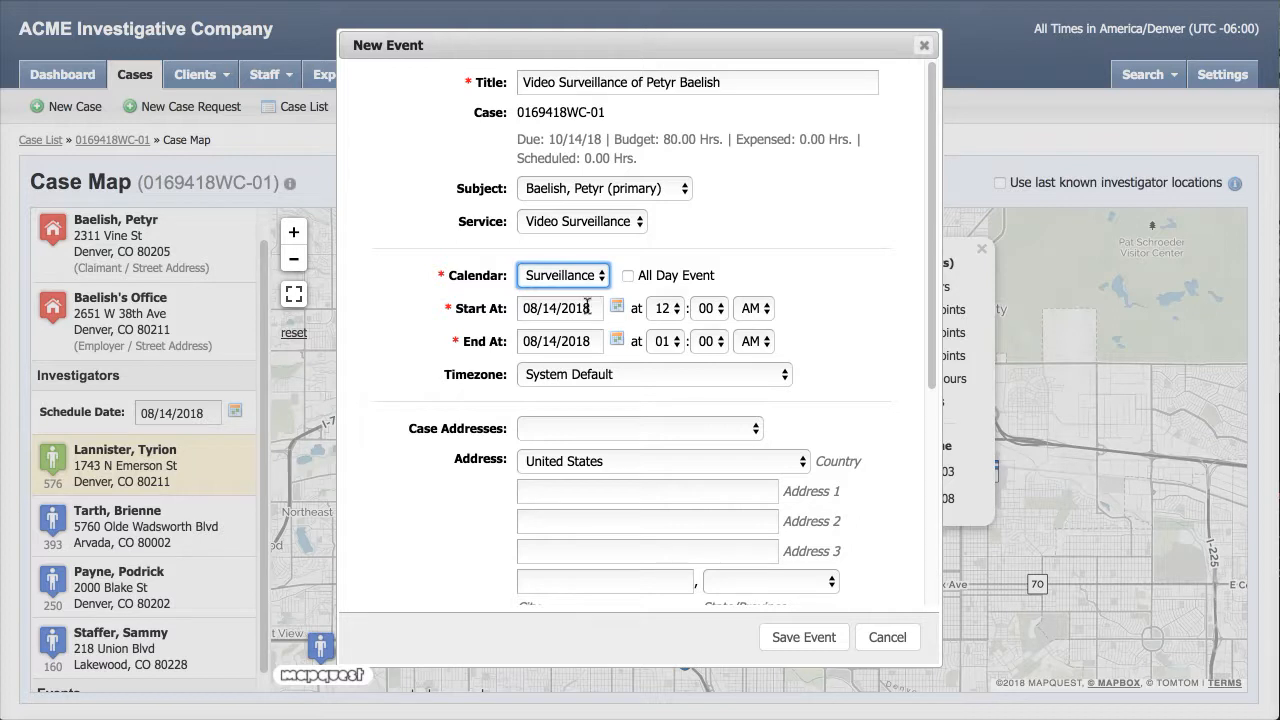
click(587, 308)
click(750, 310)
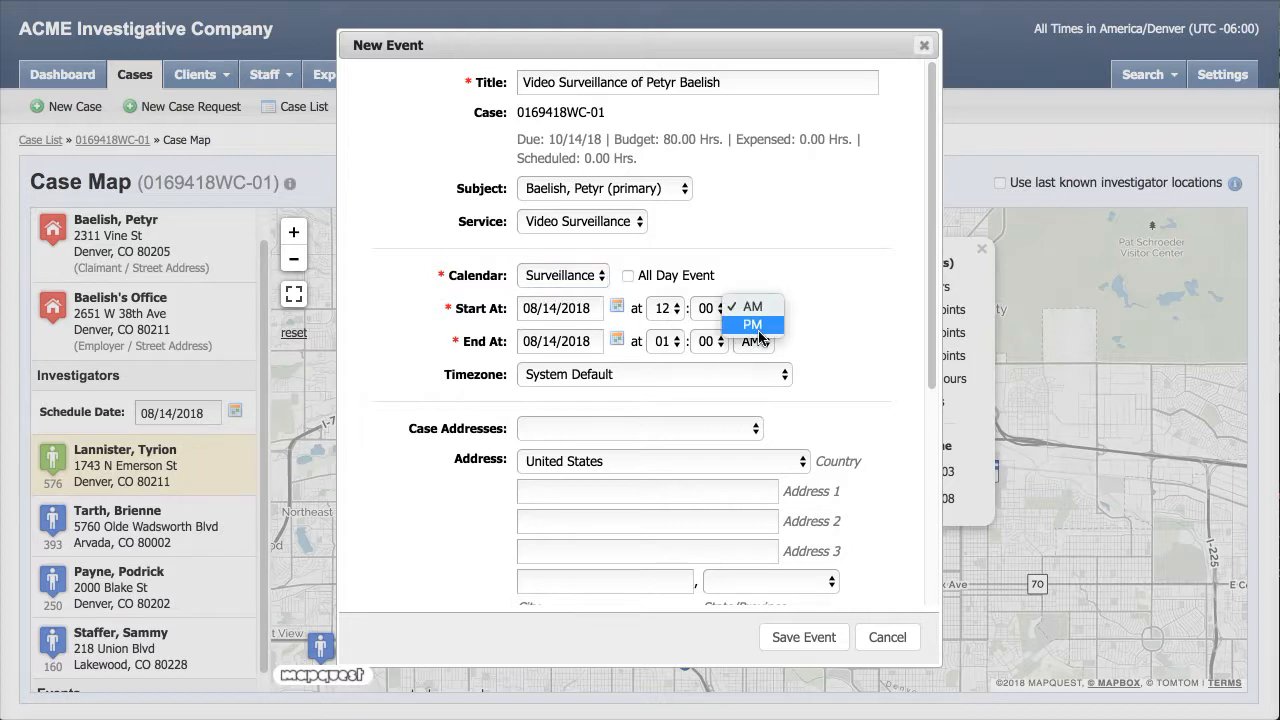
click(757, 329)
click(754, 344)
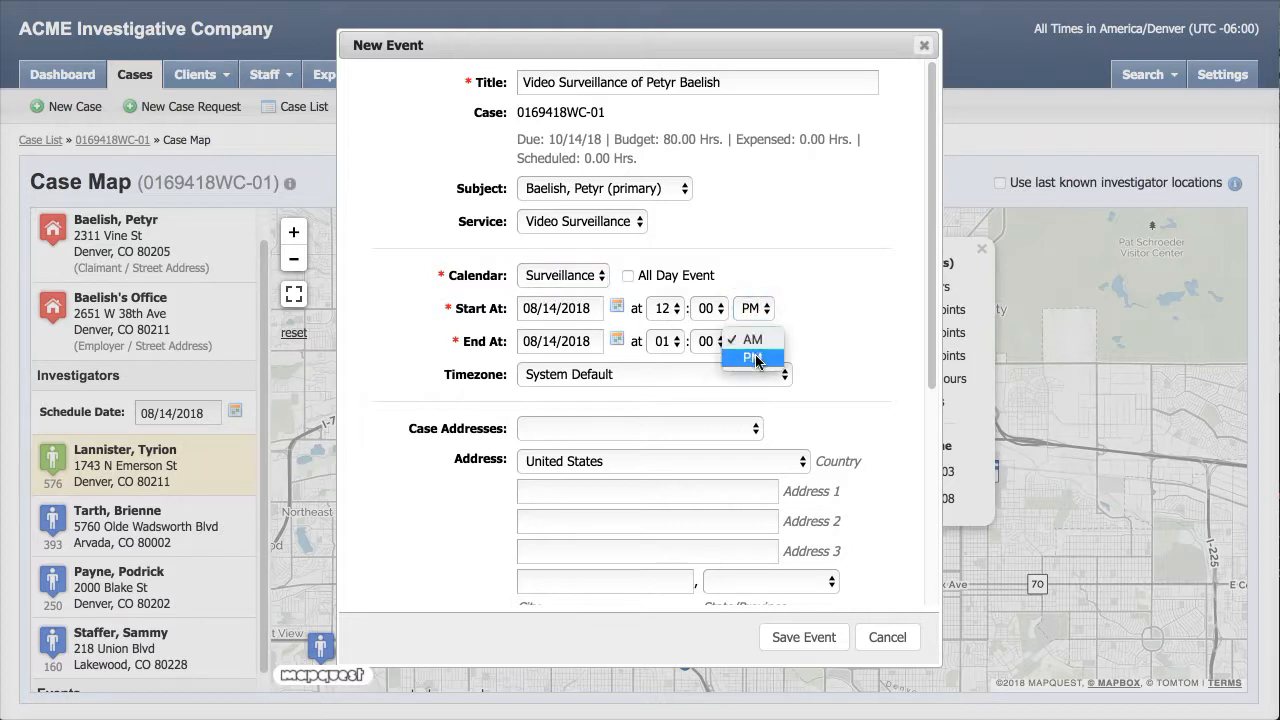
click(756, 358)
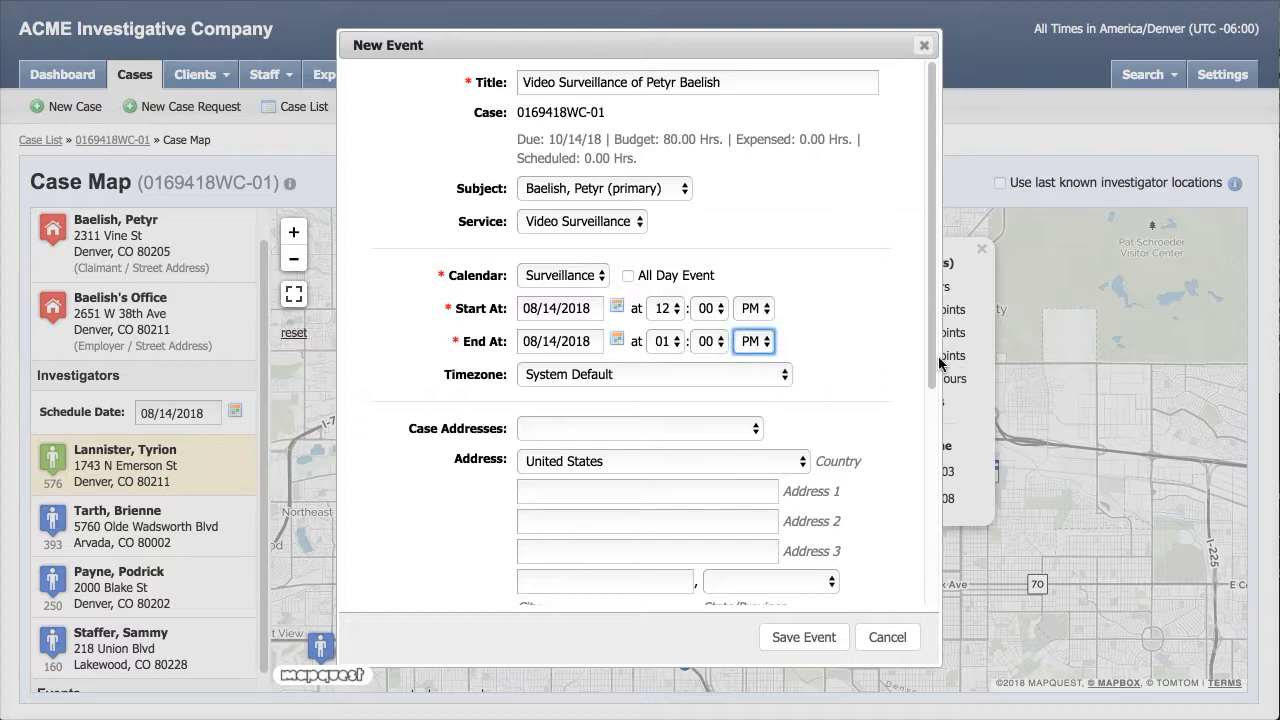
Step: Fill in the event's location with the case address of the employer's office
drag(937, 366, 931, 430)
click(750, 340)
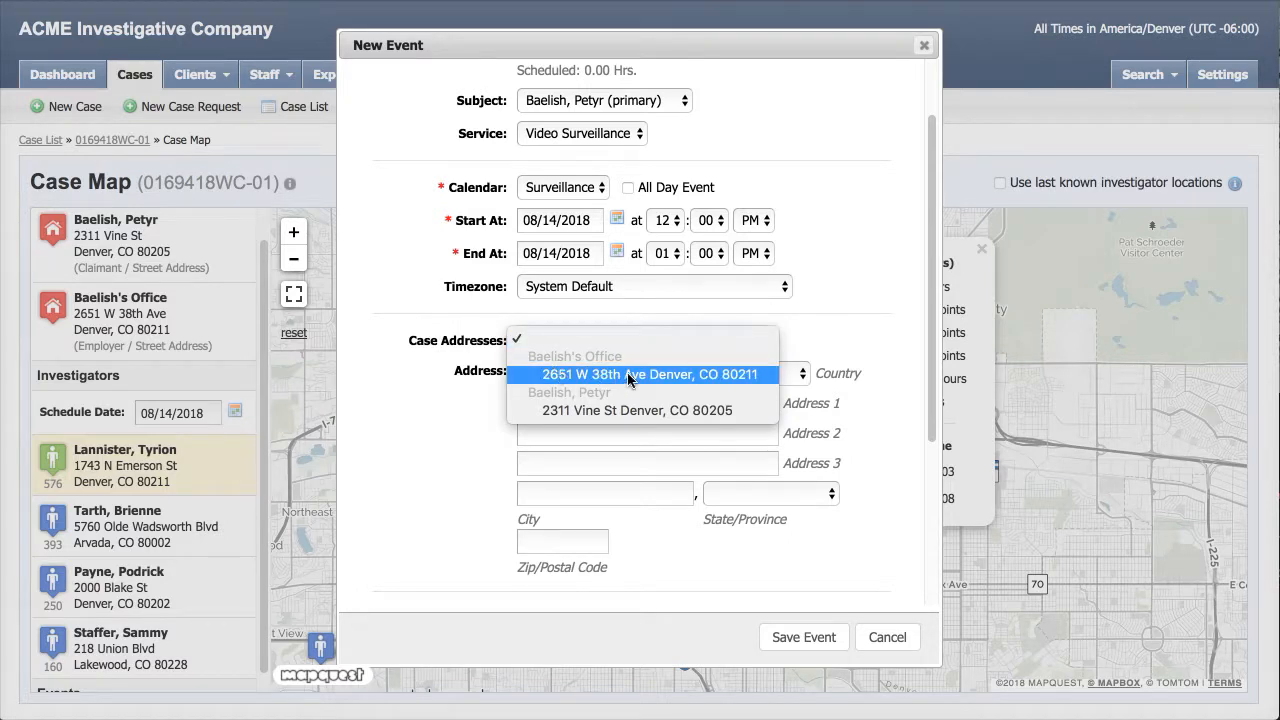
click(684, 376)
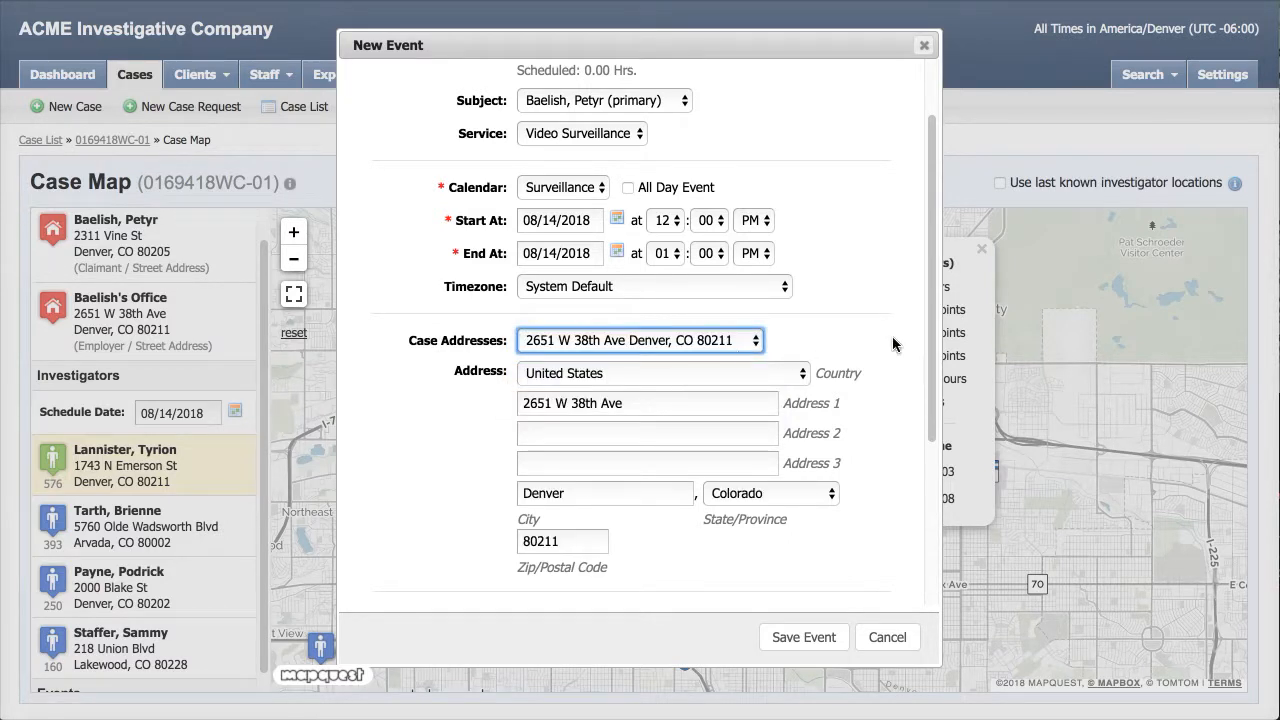
Step: Set the event's alert to 1 day before and save the new event
scroll(915, 373, down, 1)
scroll(915, 373, down, 4)
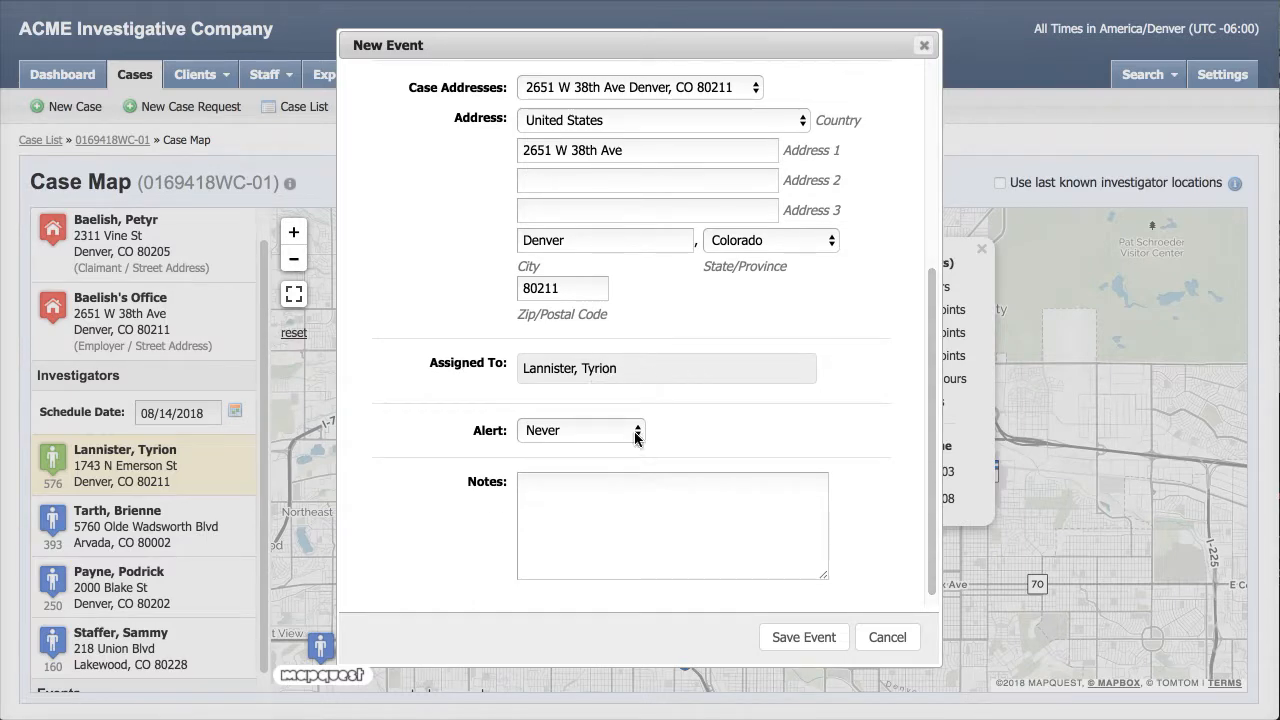
click(622, 431)
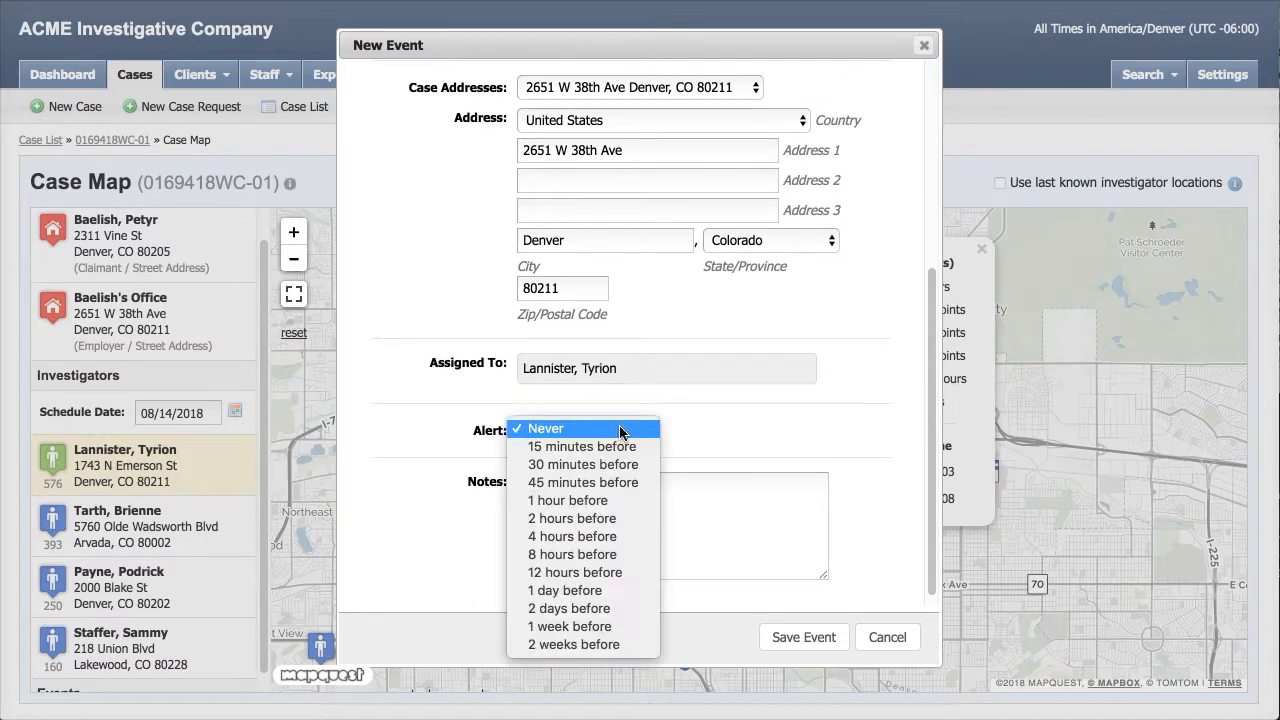
click(640, 598)
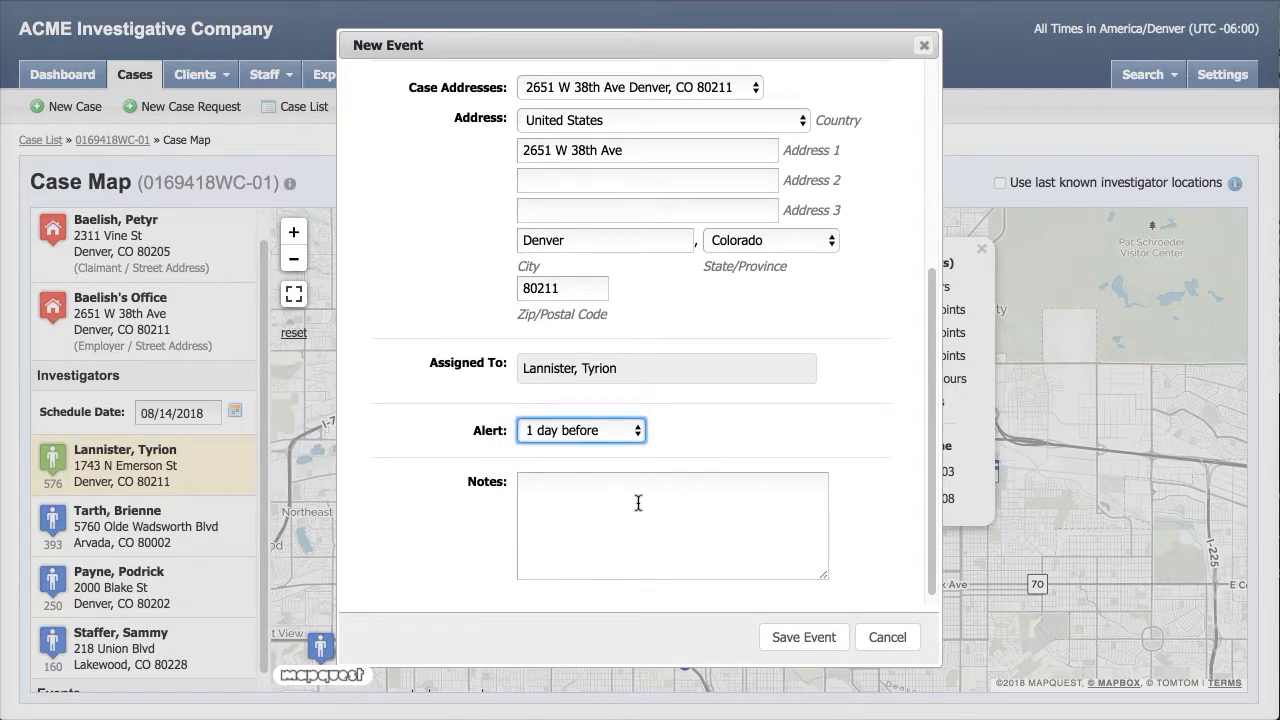
click(808, 639)
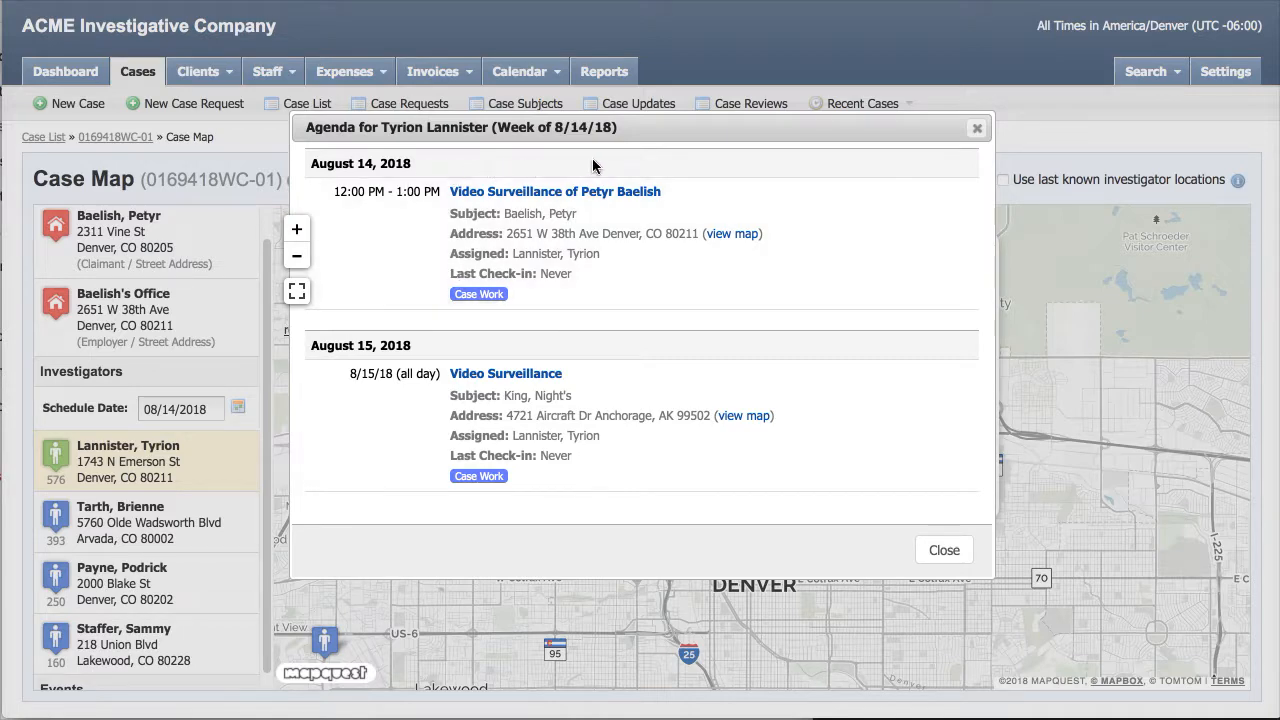
Step: Close the investigator's weekly agenda and map details, and examine the scheduled event's location relative to the investigators on the case map
click(944, 552)
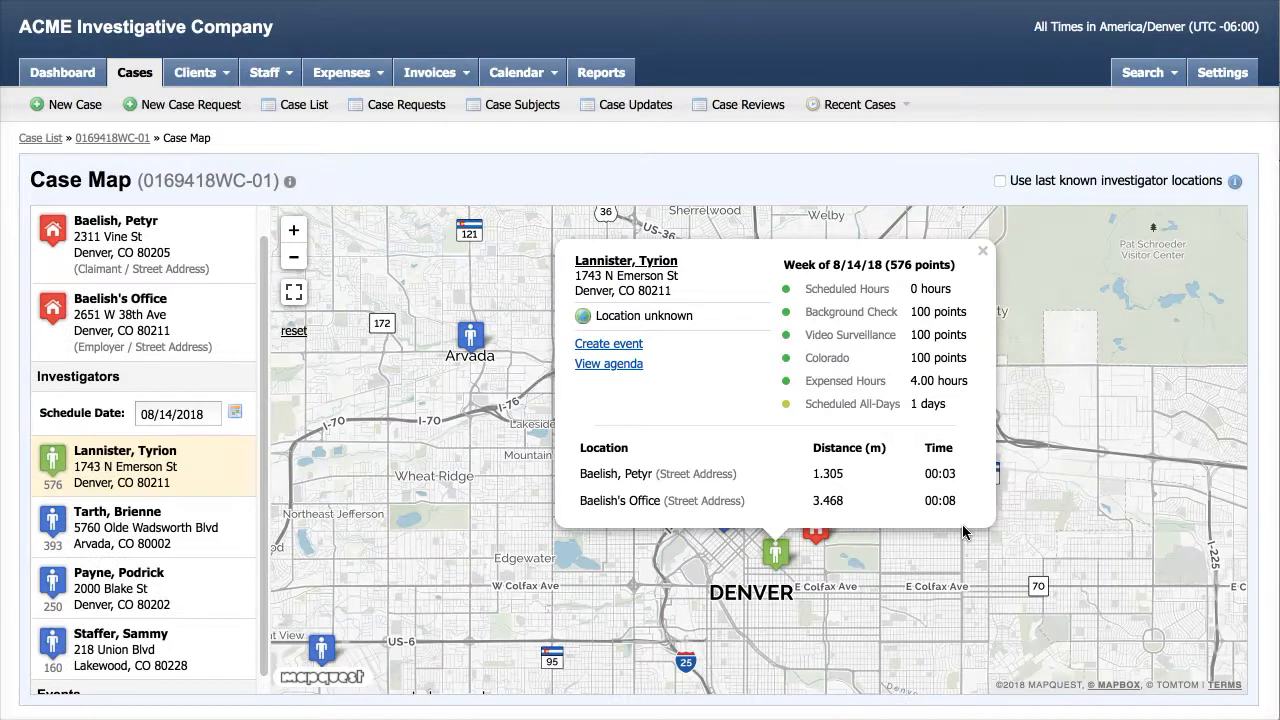
click(983, 251)
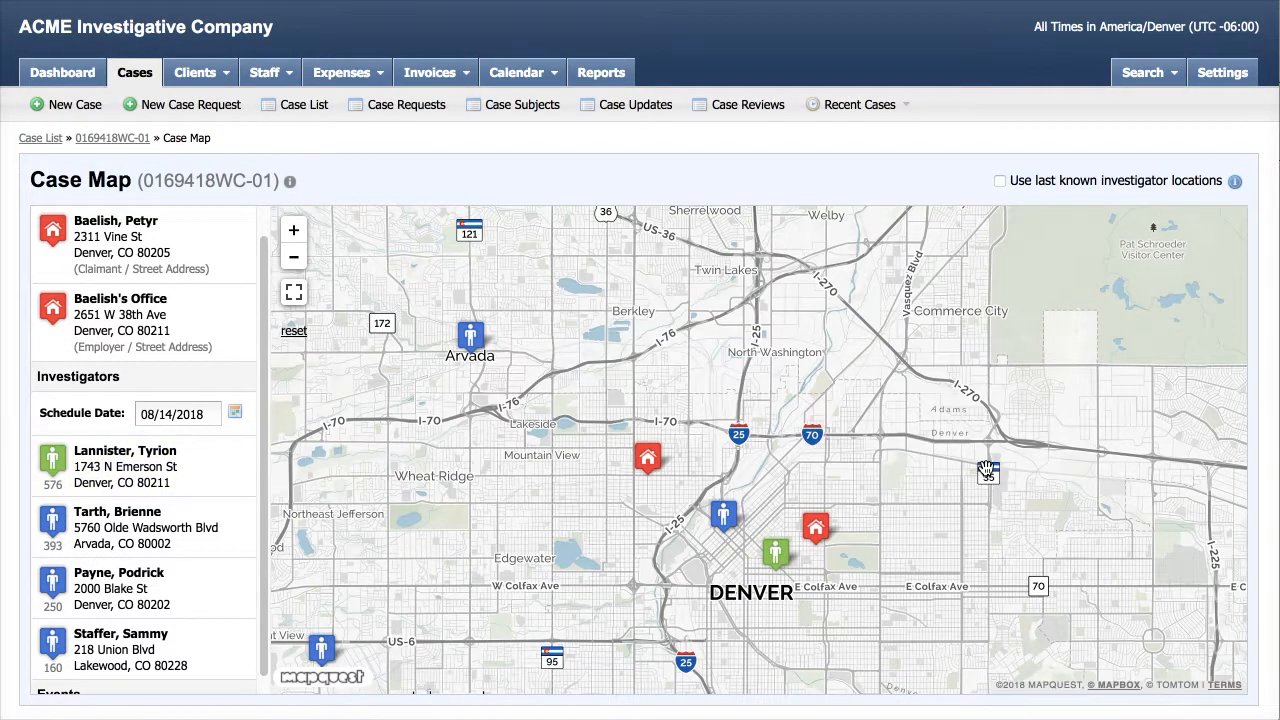
drag(986, 470, 946, 416)
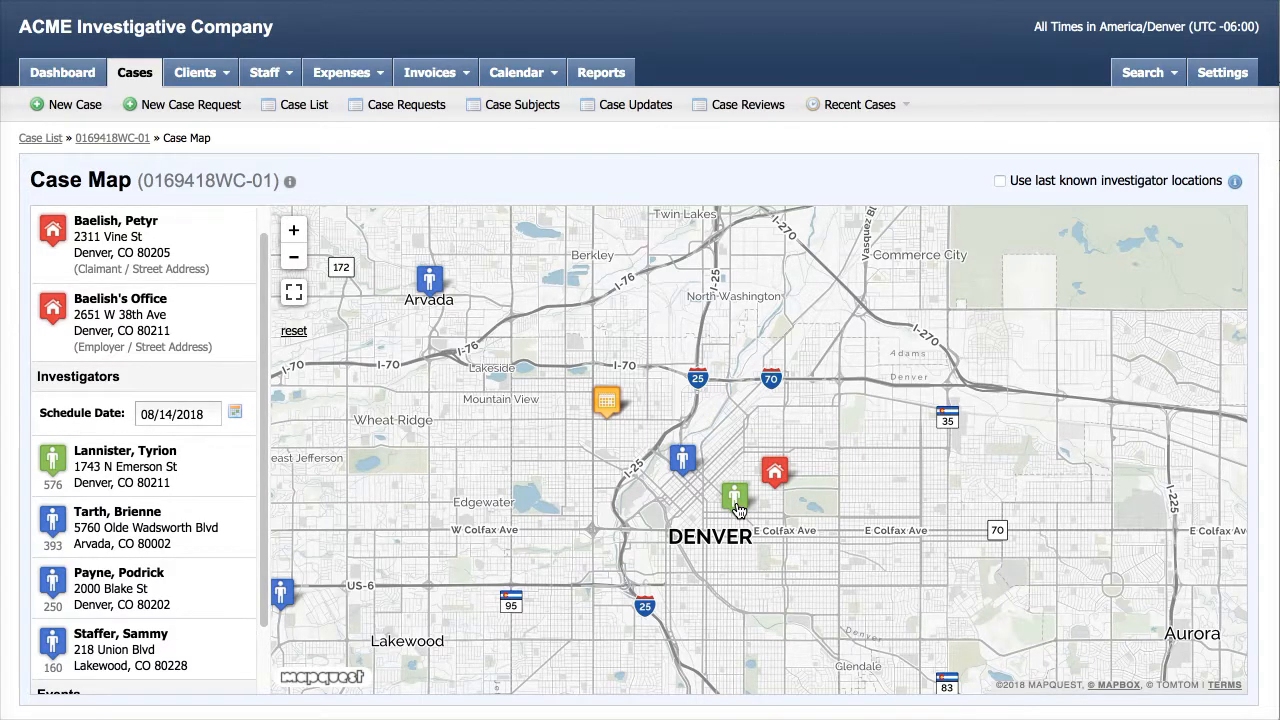
drag(627, 507, 651, 500)
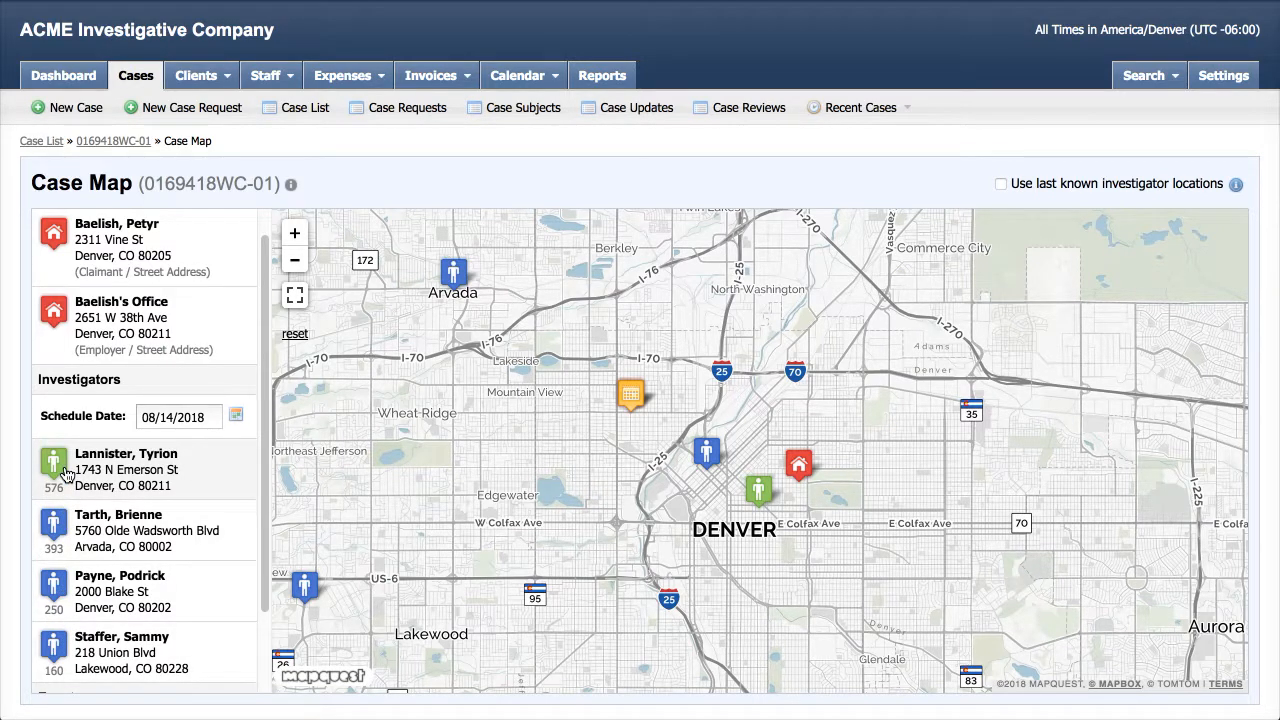
Step: Compare the investigators' rankings for other weeks by setting the schedule date to 08/20/2018 and 08/27/2018
click(236, 416)
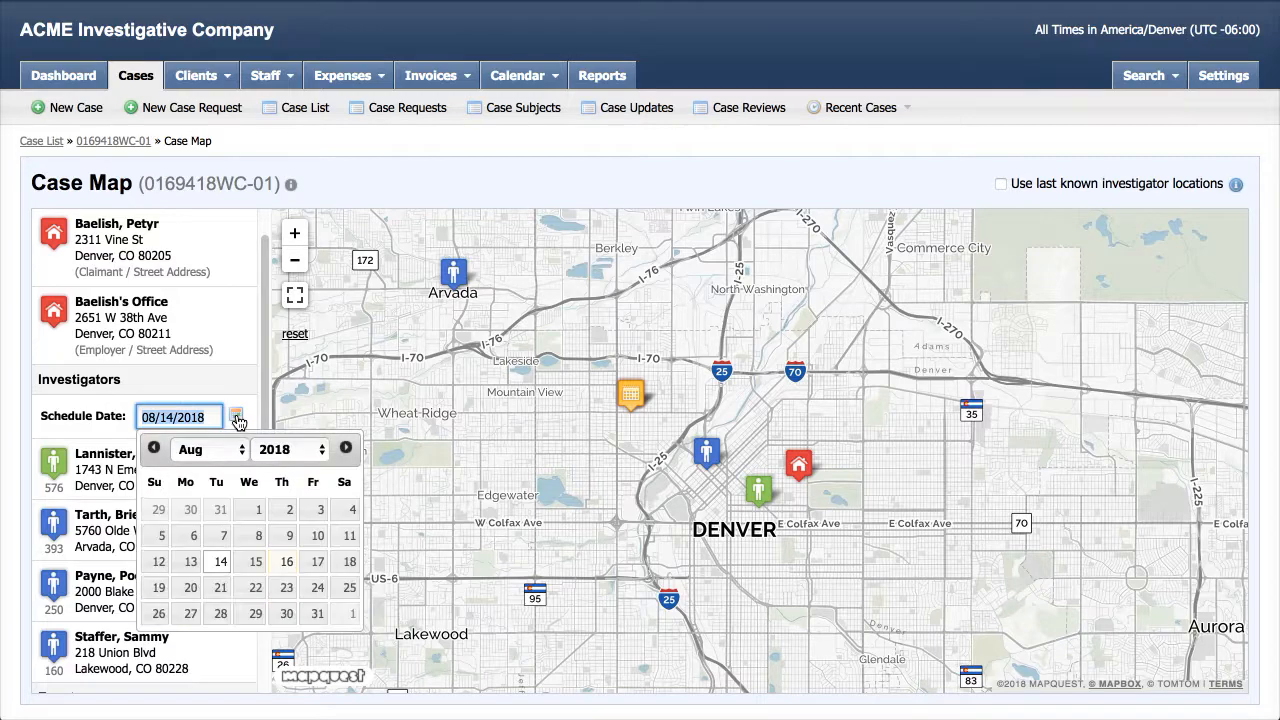
click(188, 589)
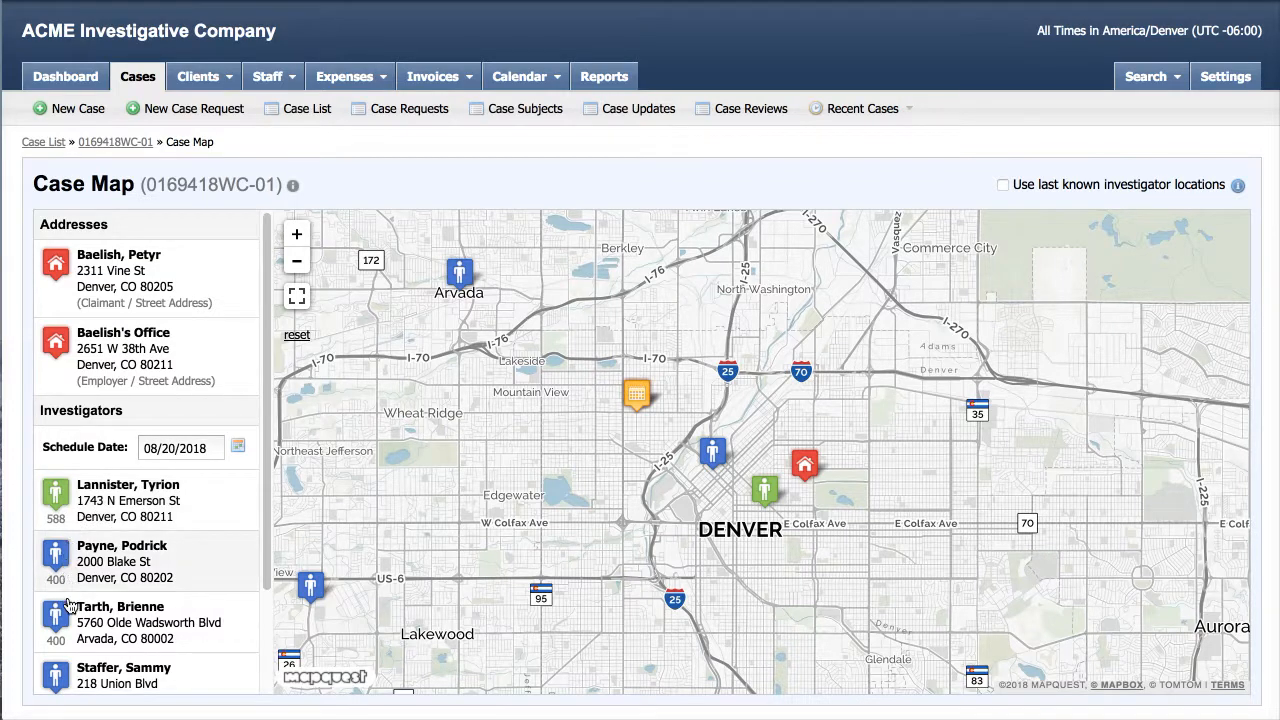
click(237, 450)
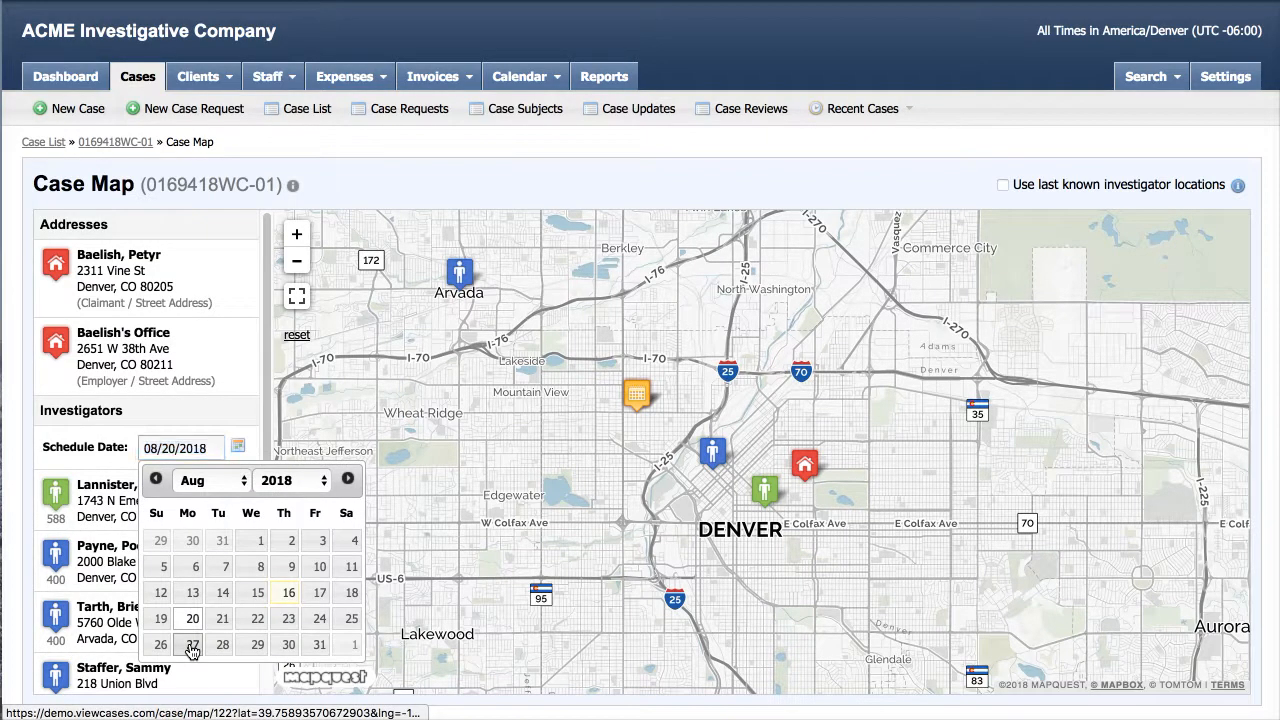
click(192, 645)
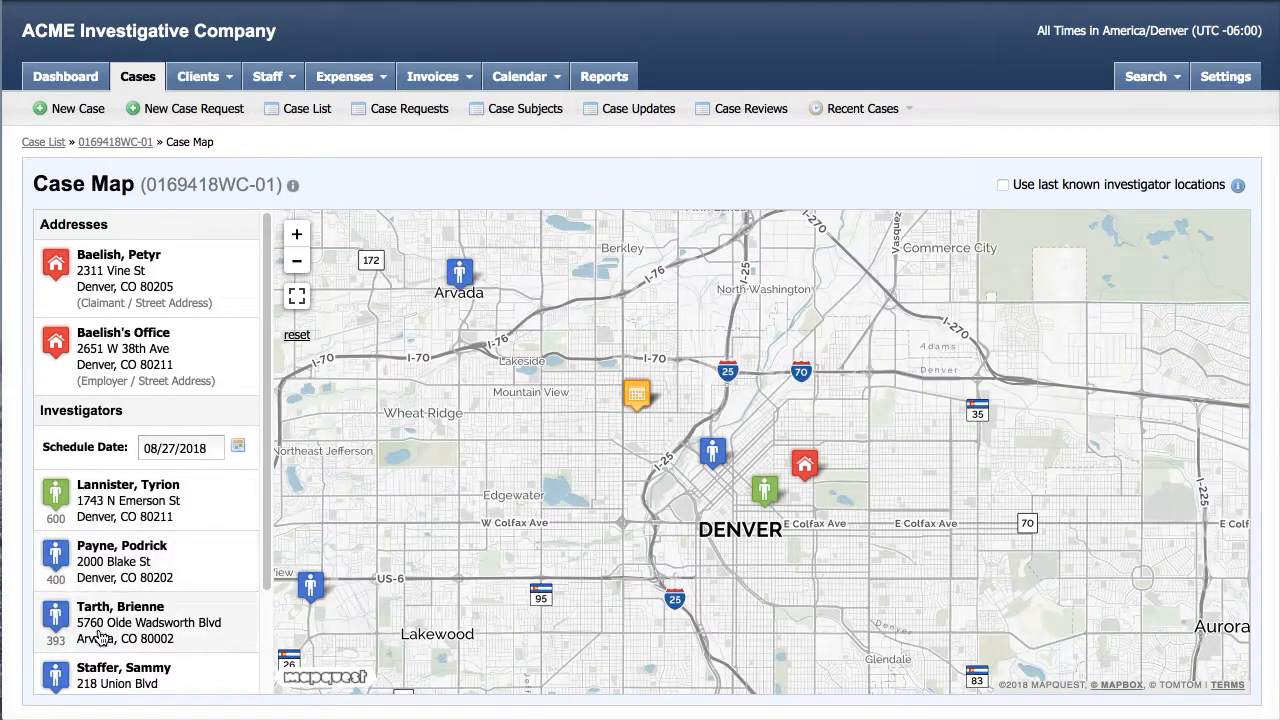